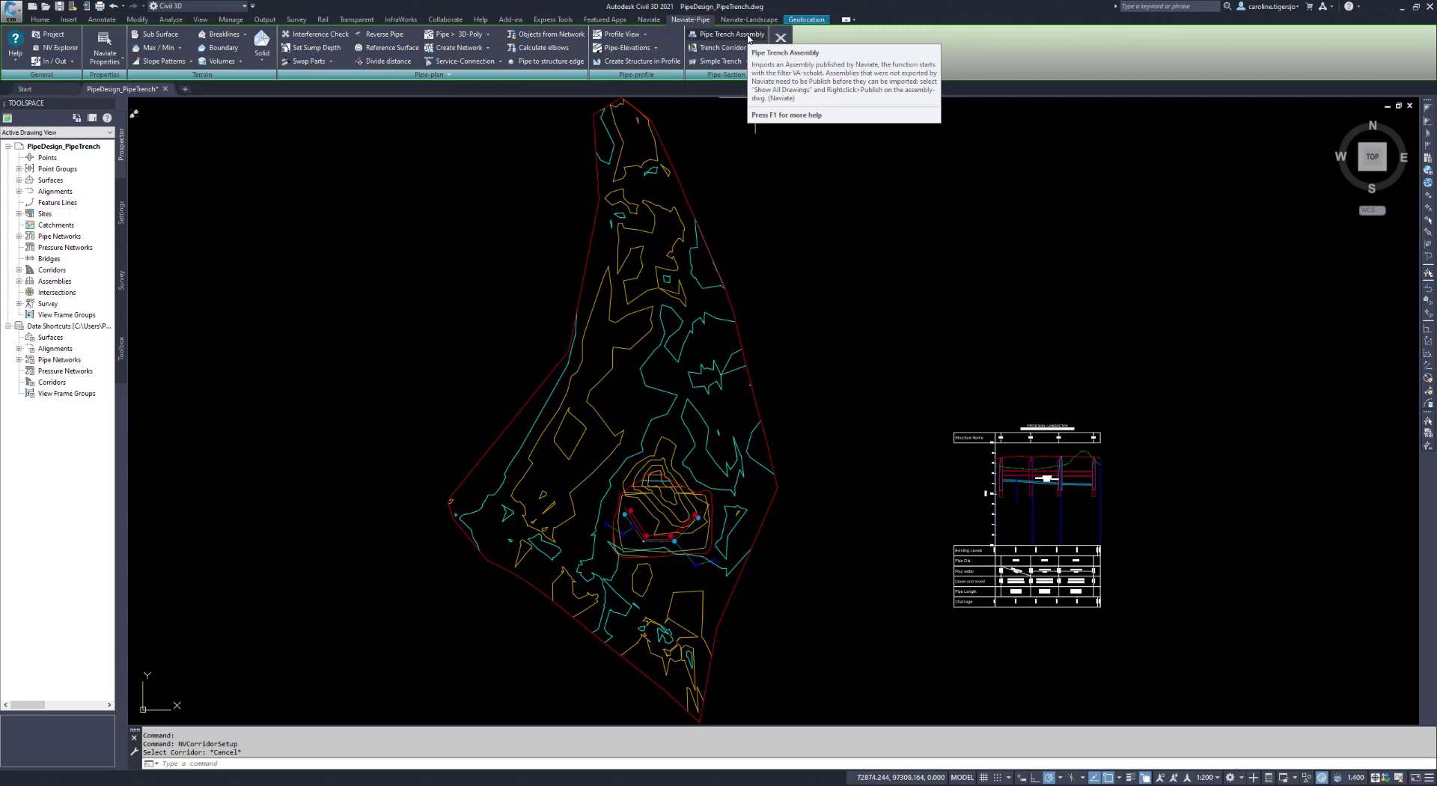
Choose the published Pipe-Trench-ENG-NV trench assembly for import from Pipe Trench Assembly
click(748, 37)
click(447, 503)
drag(447, 507, 479, 539)
Import the Pipe-Trench-ENG-NV assembly at a picked point, zoom in, and show its Properties palette
click(872, 656)
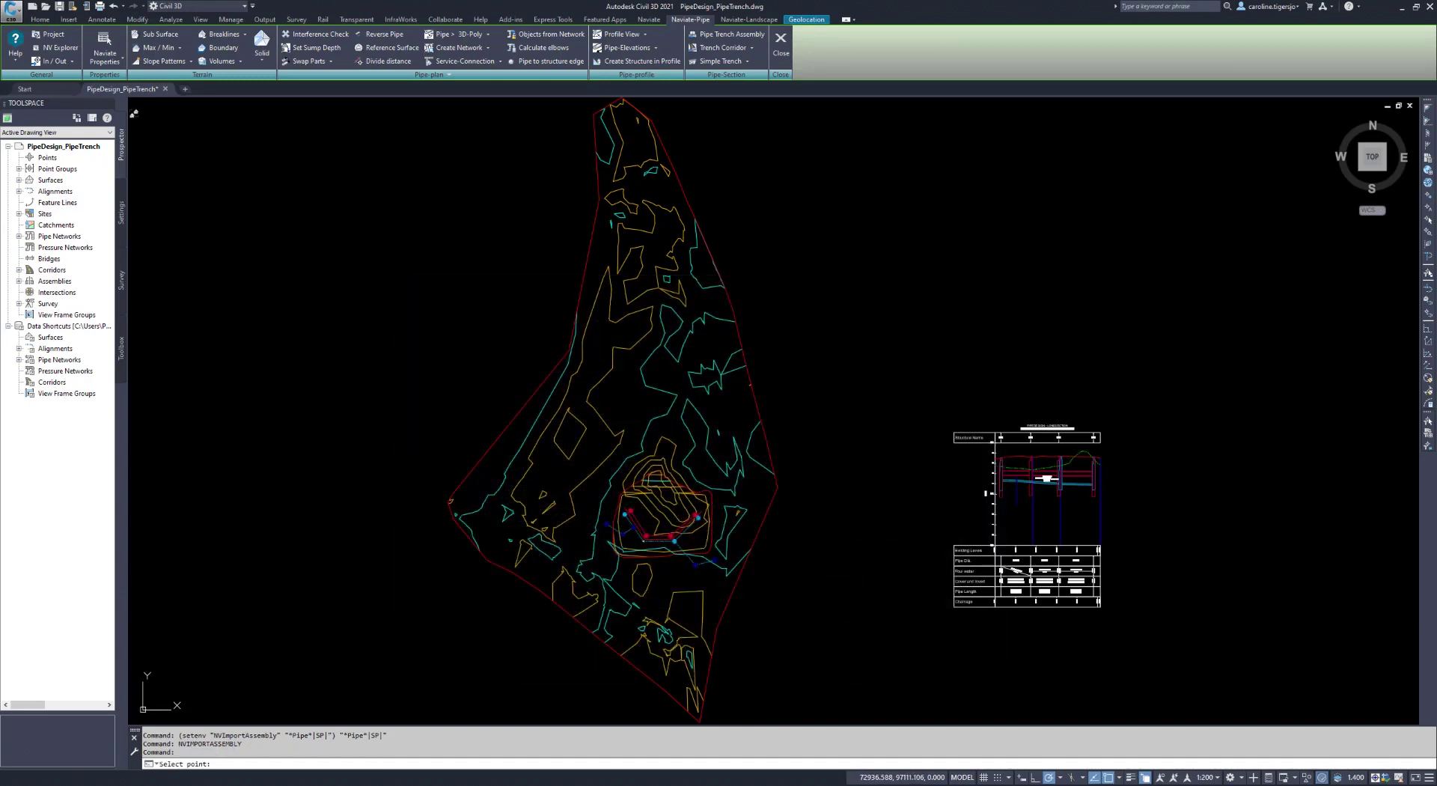
click(978, 656)
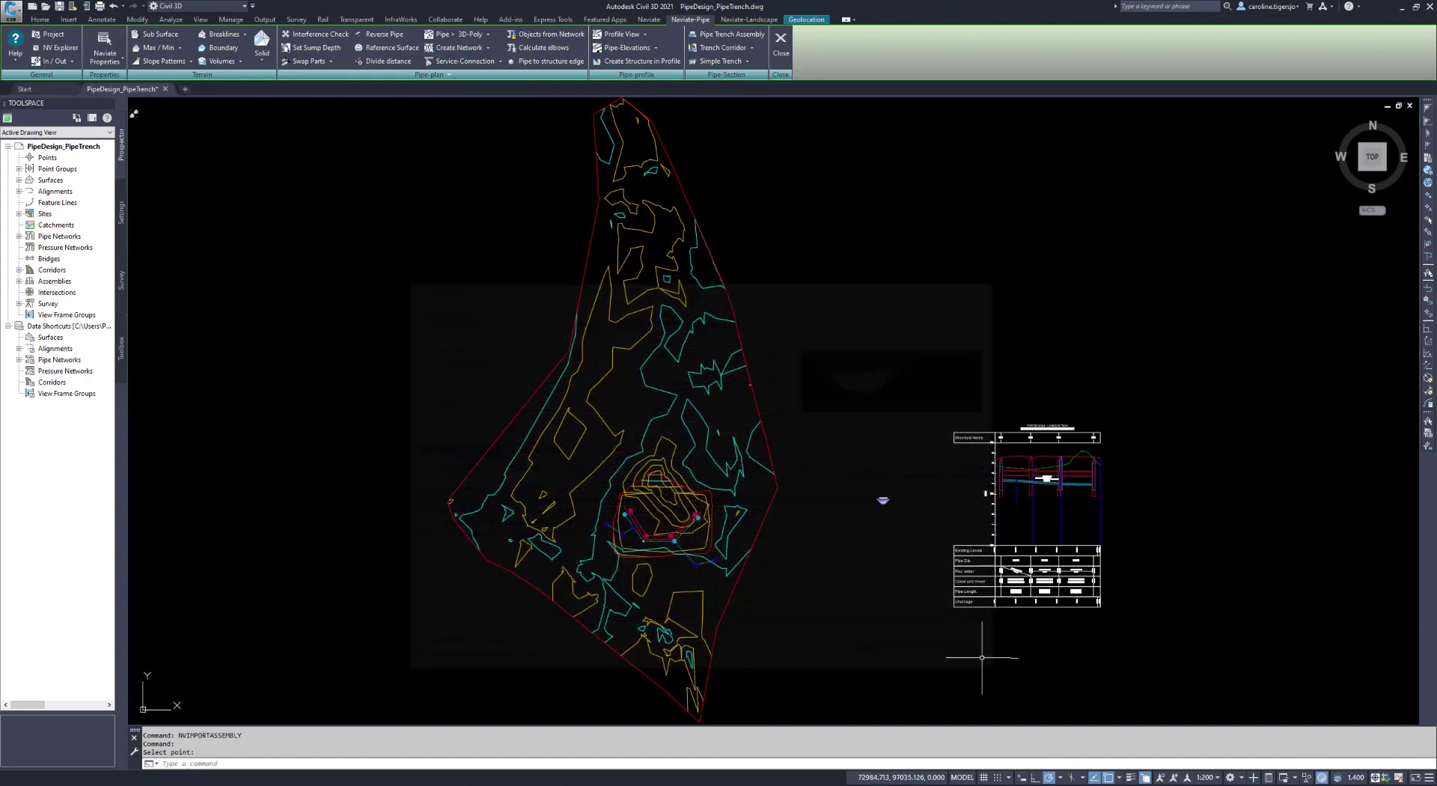
scroll(892, 497, up, 6)
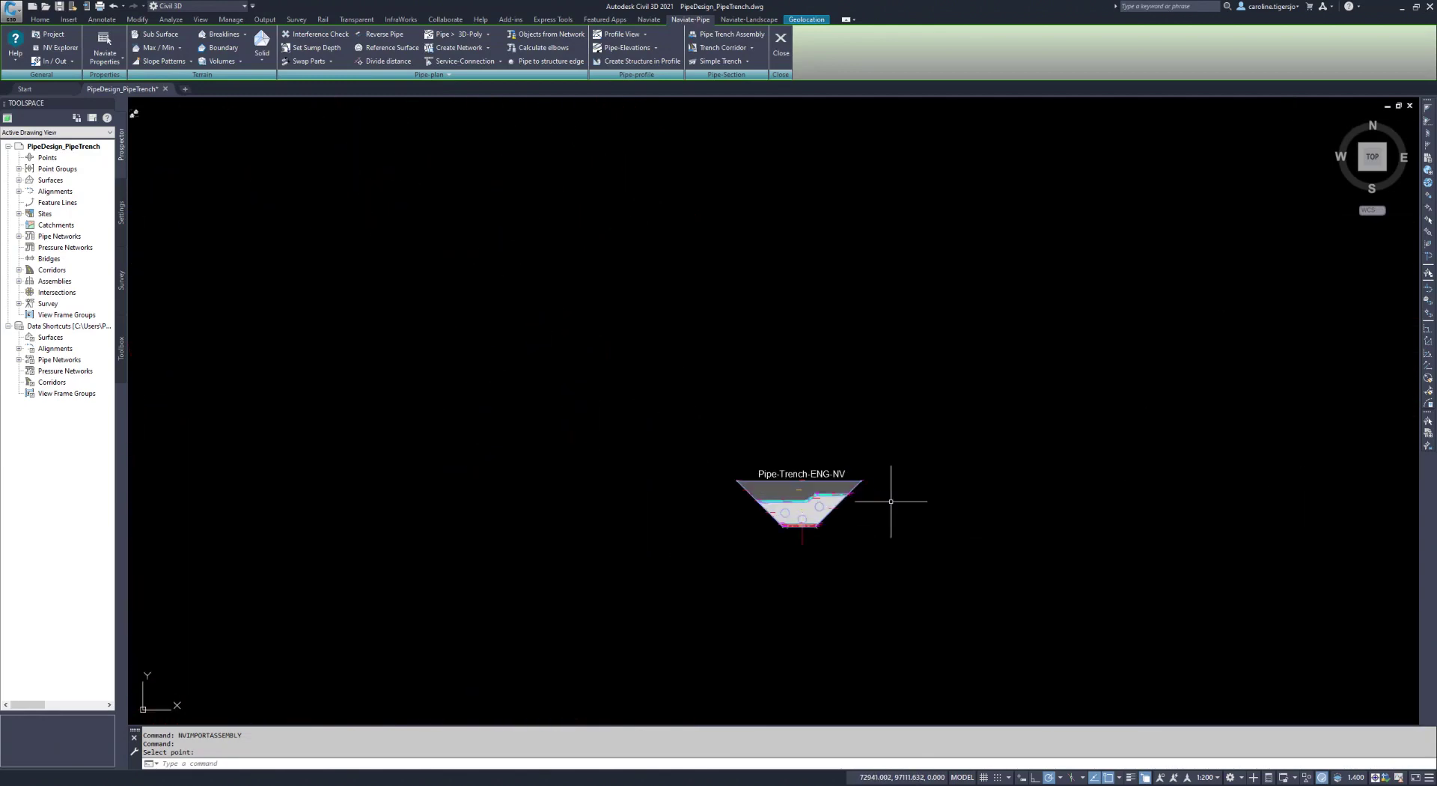
key(ctrl+1)
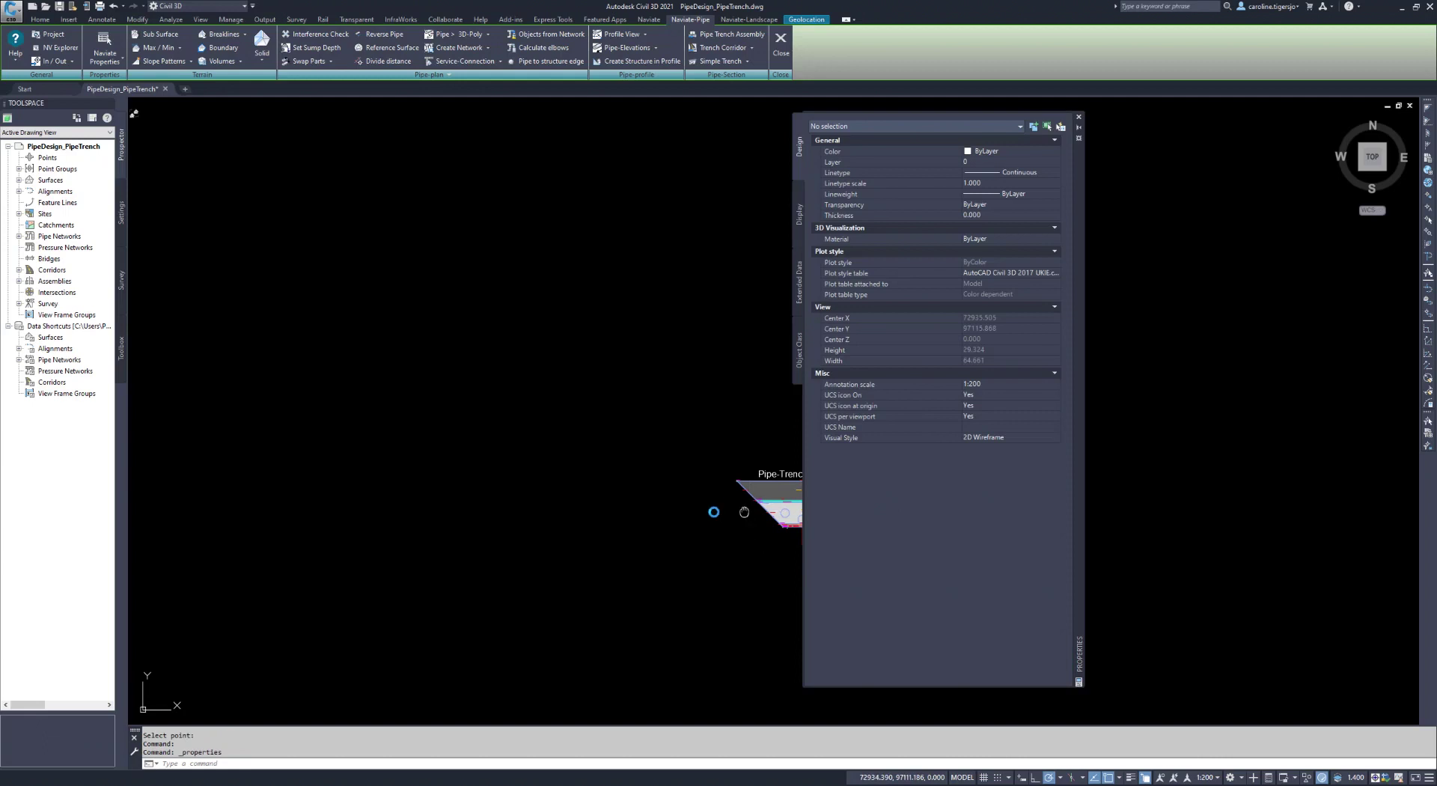
click(651, 490)
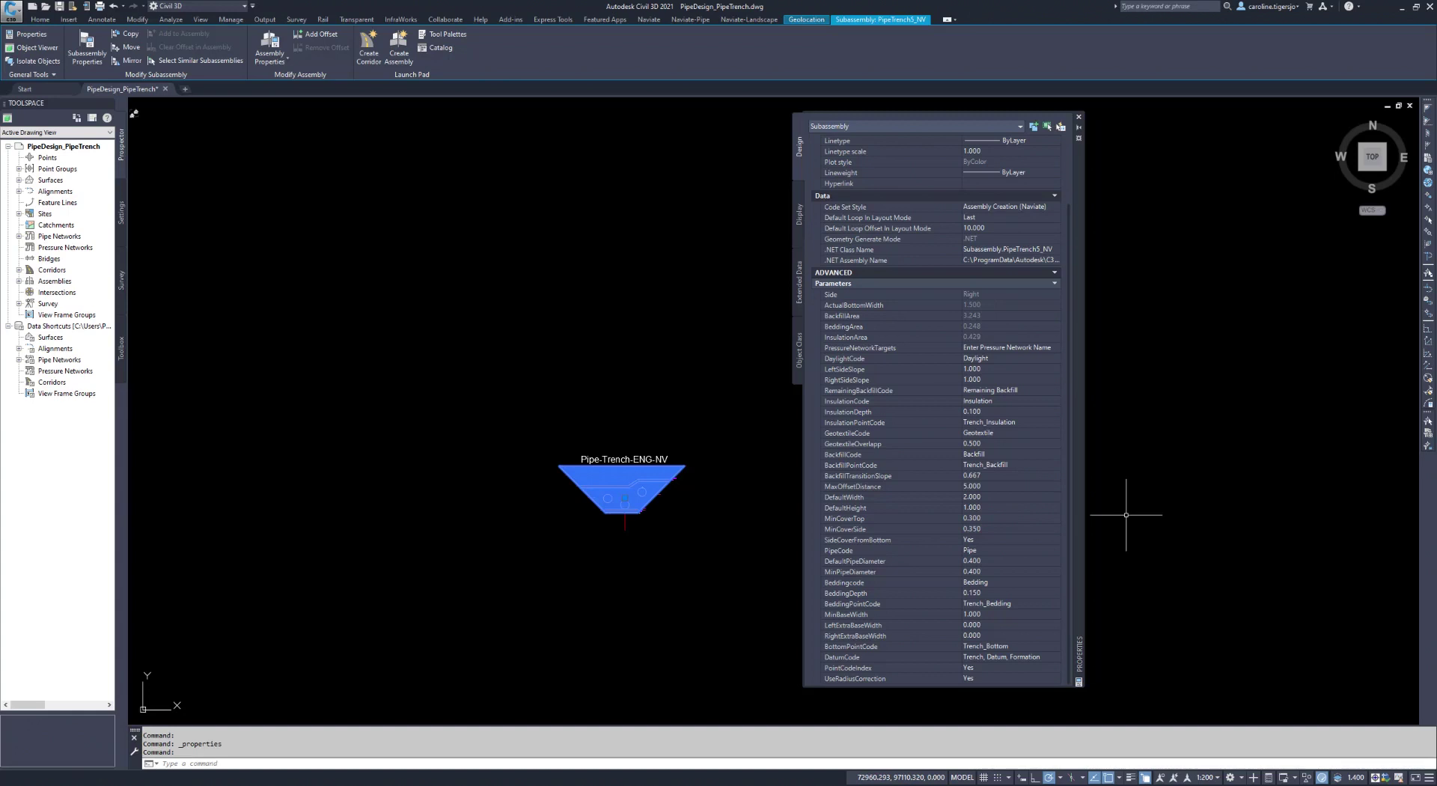
click(1032, 369)
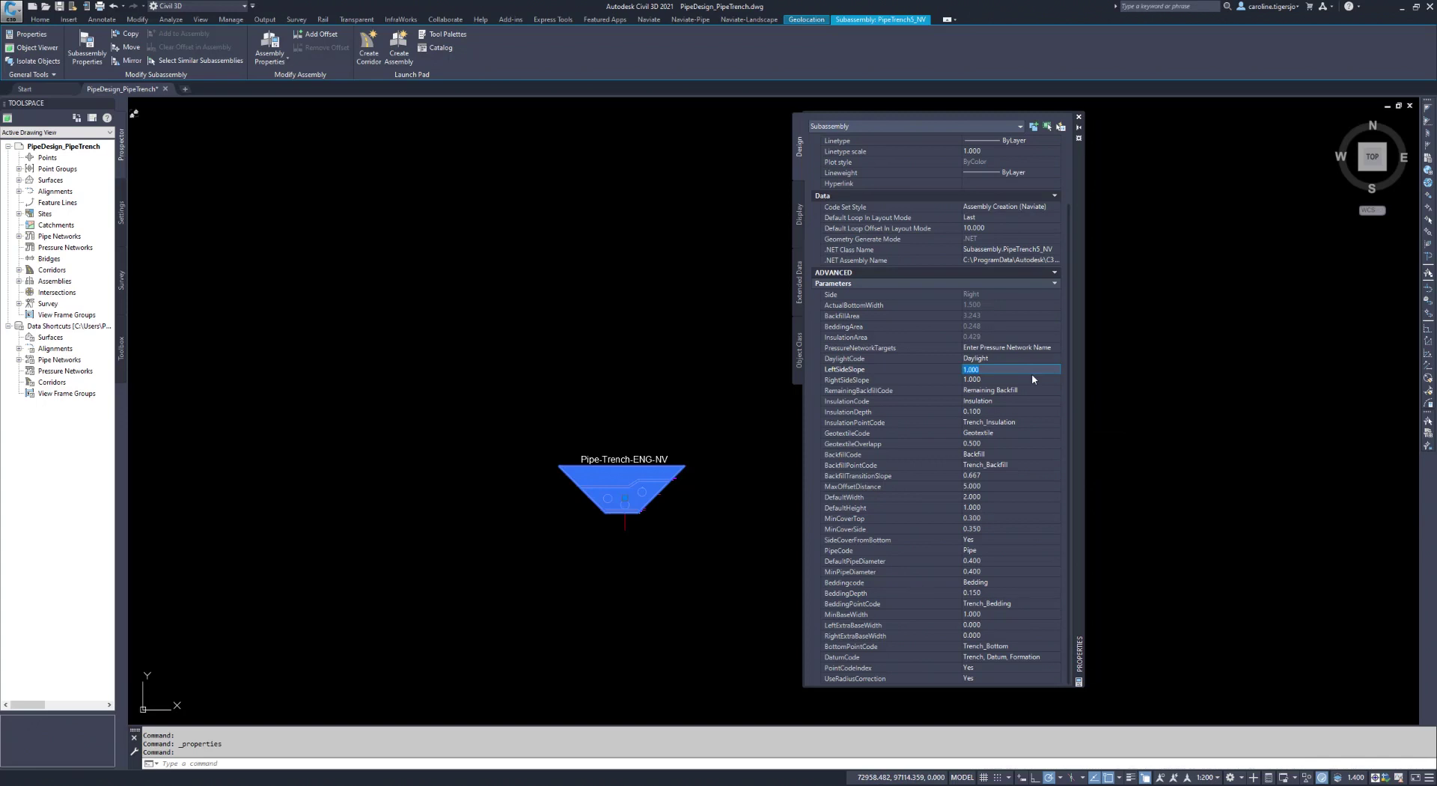
click(1032, 378)
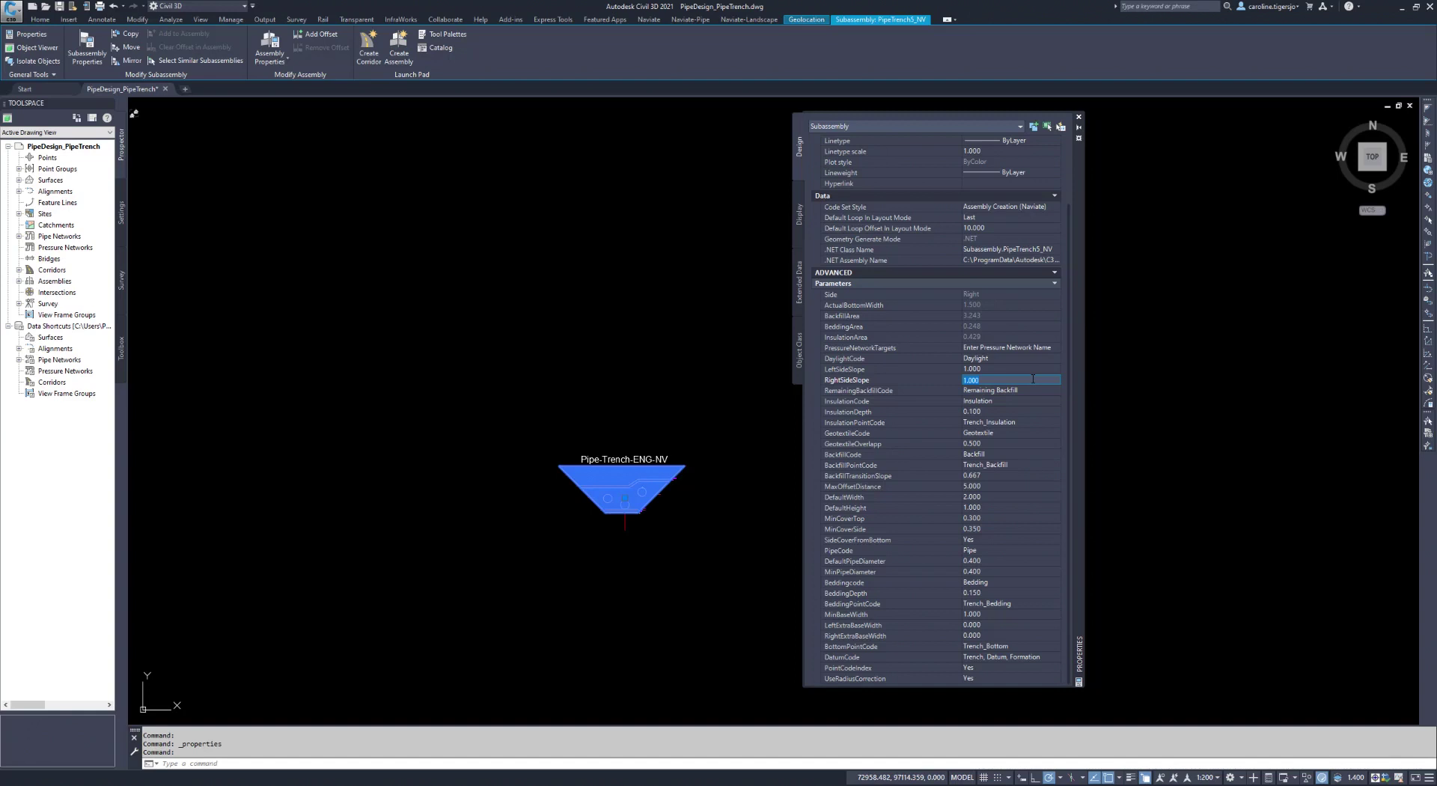
click(1027, 411)
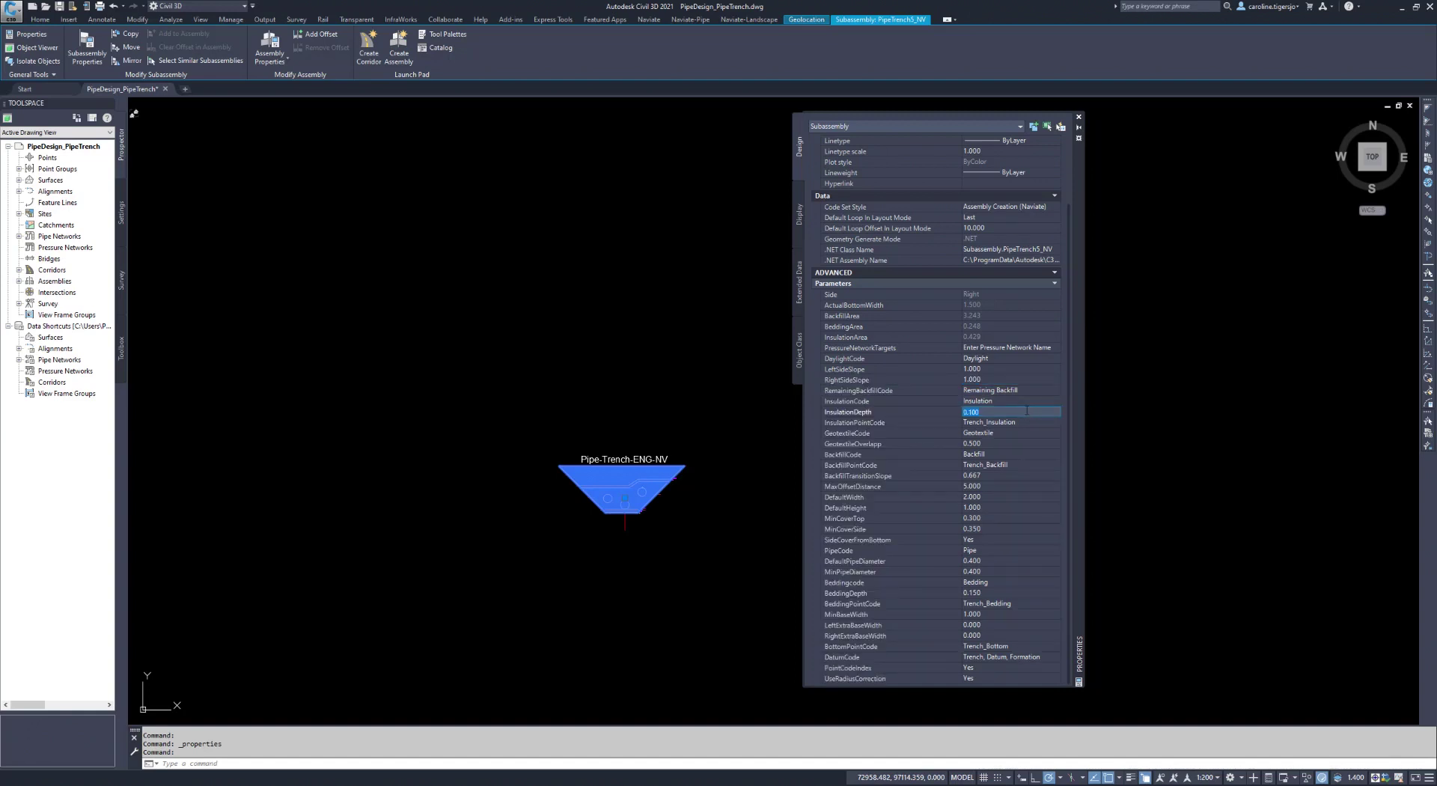
double_click(1026, 411)
click(1020, 486)
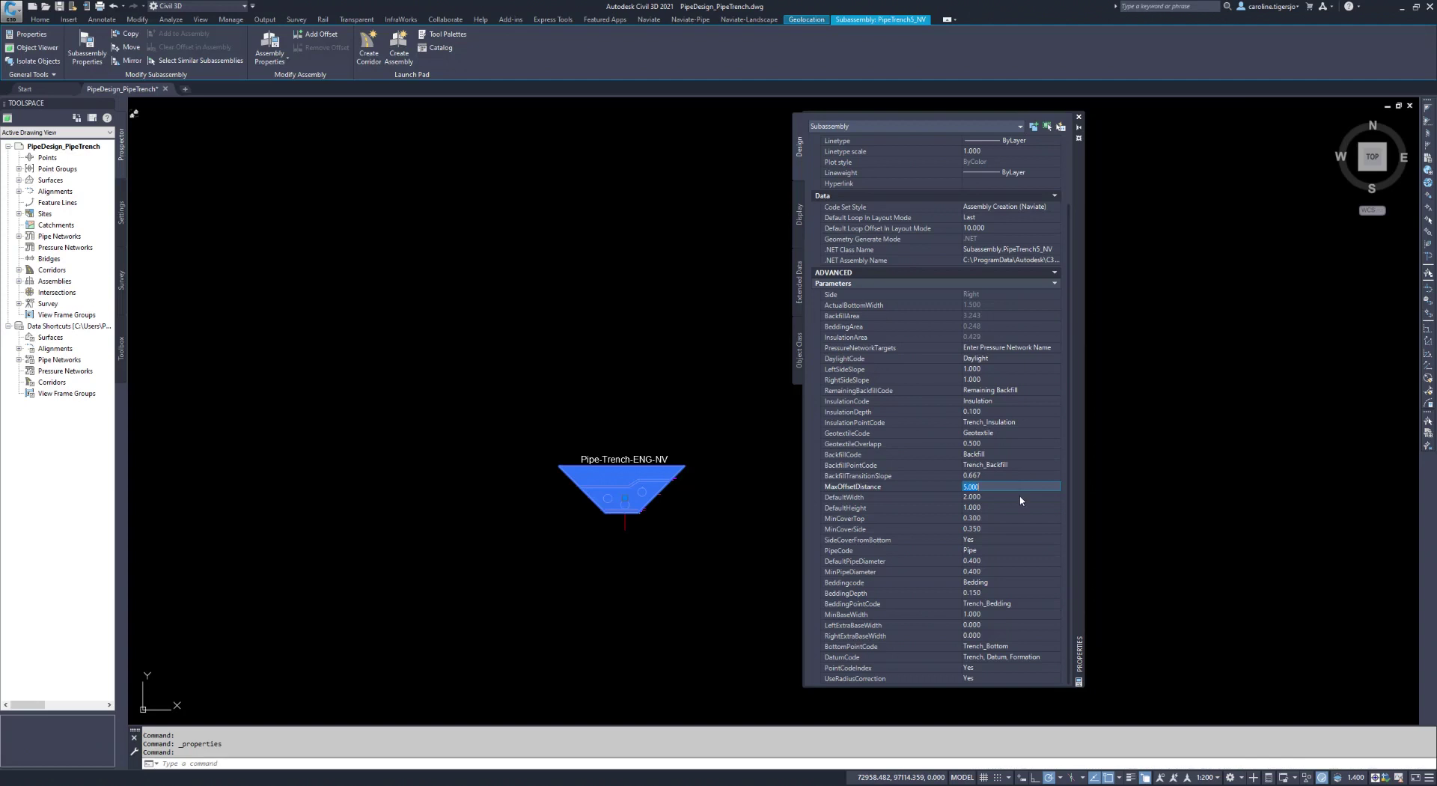
click(1021, 518)
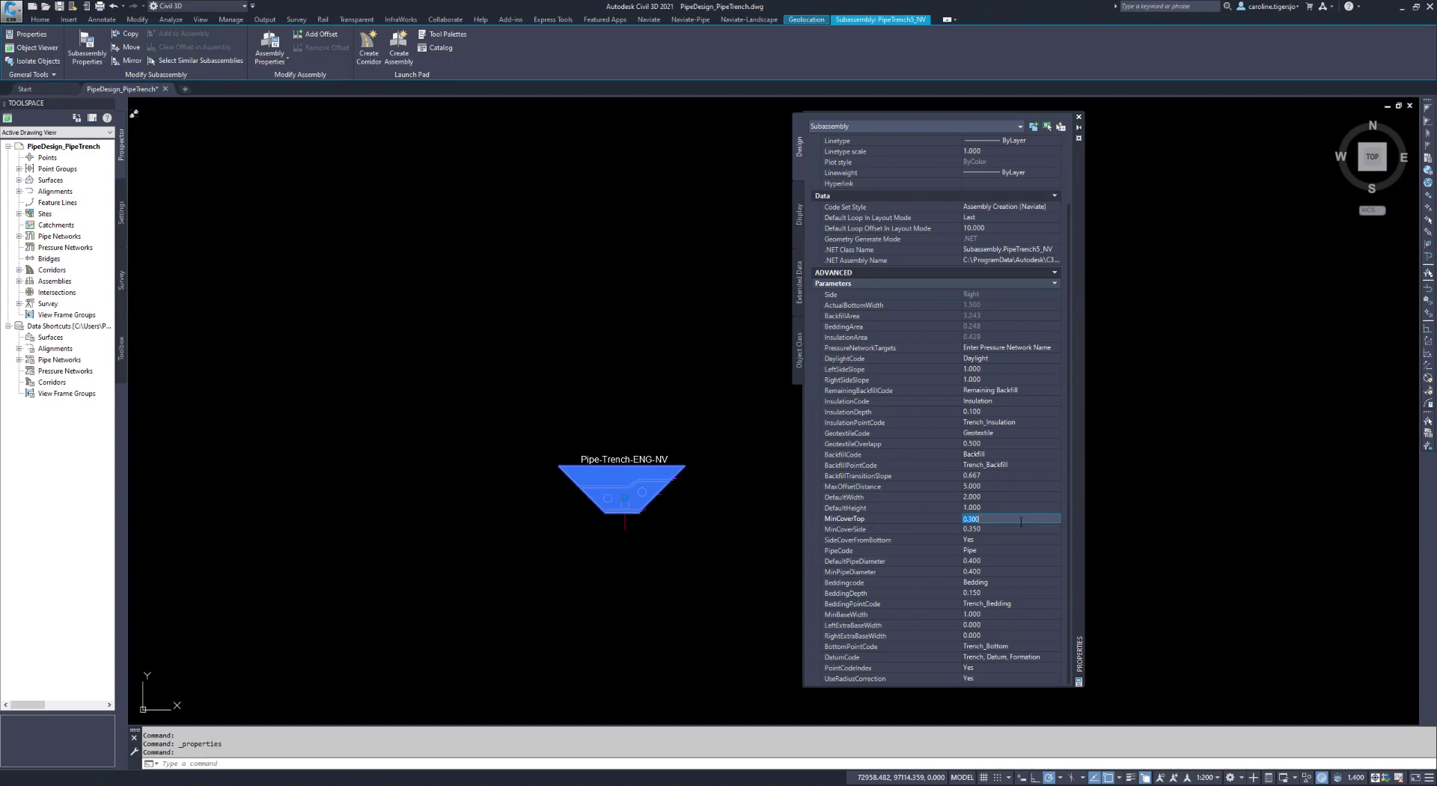
click(1019, 528)
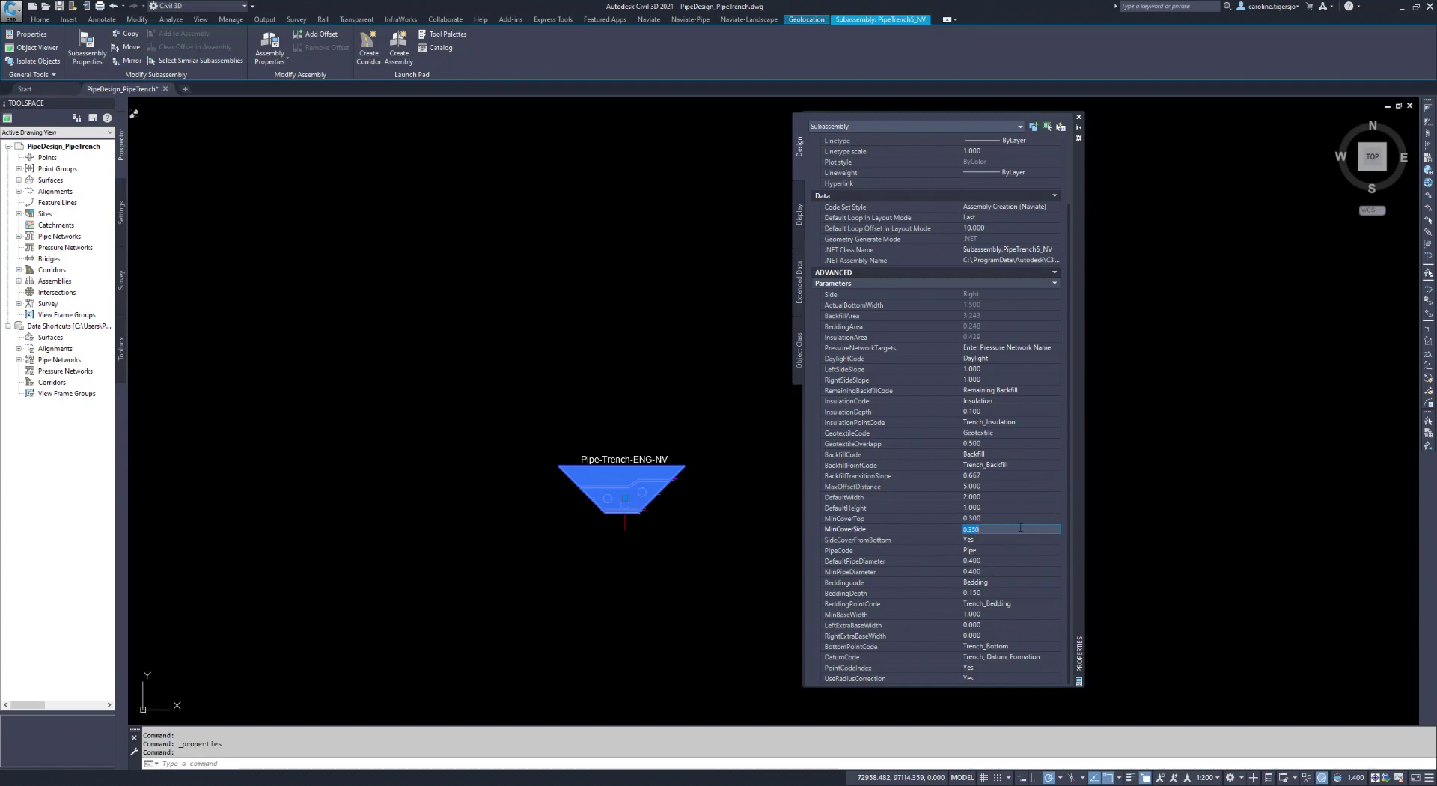
click(1018, 539)
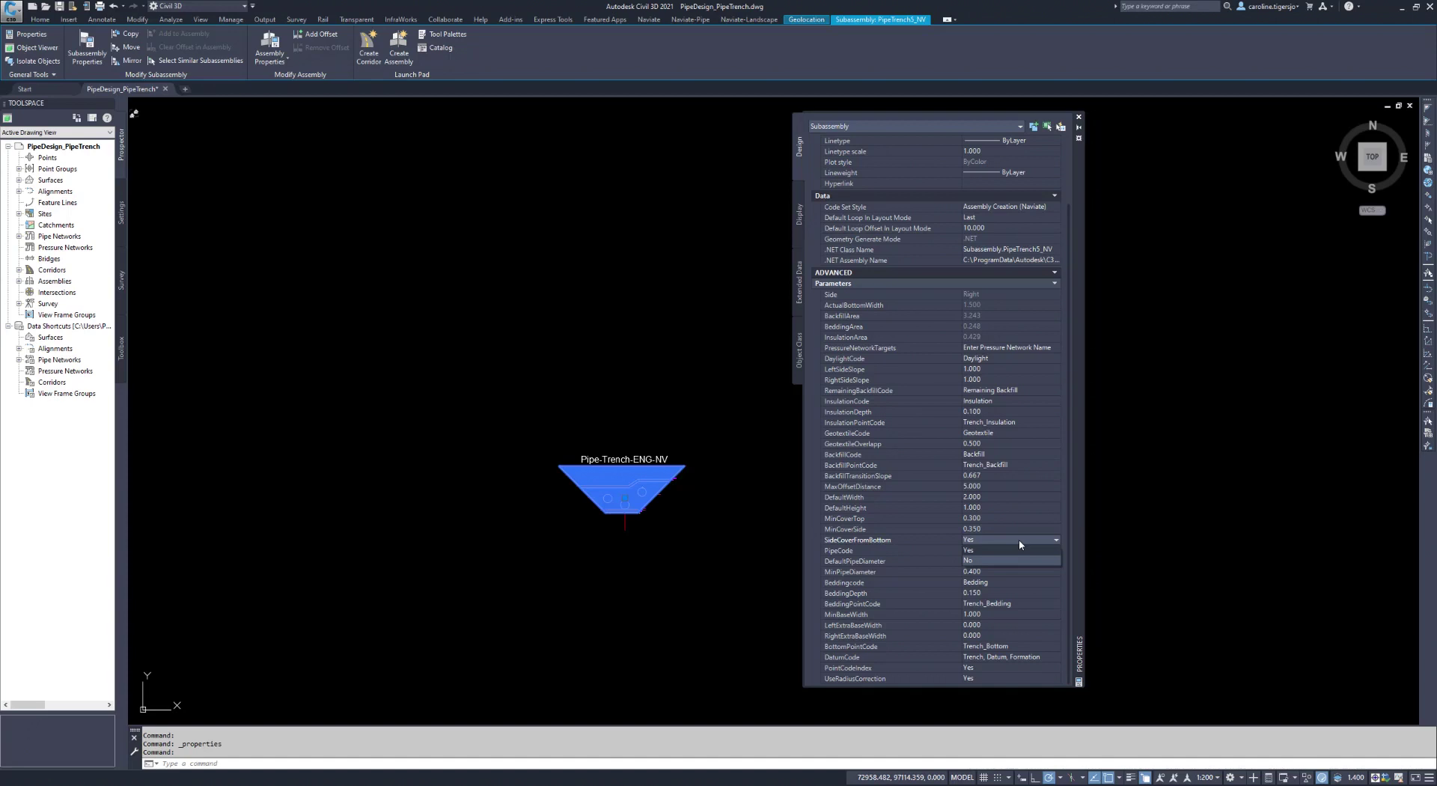
click(1018, 541)
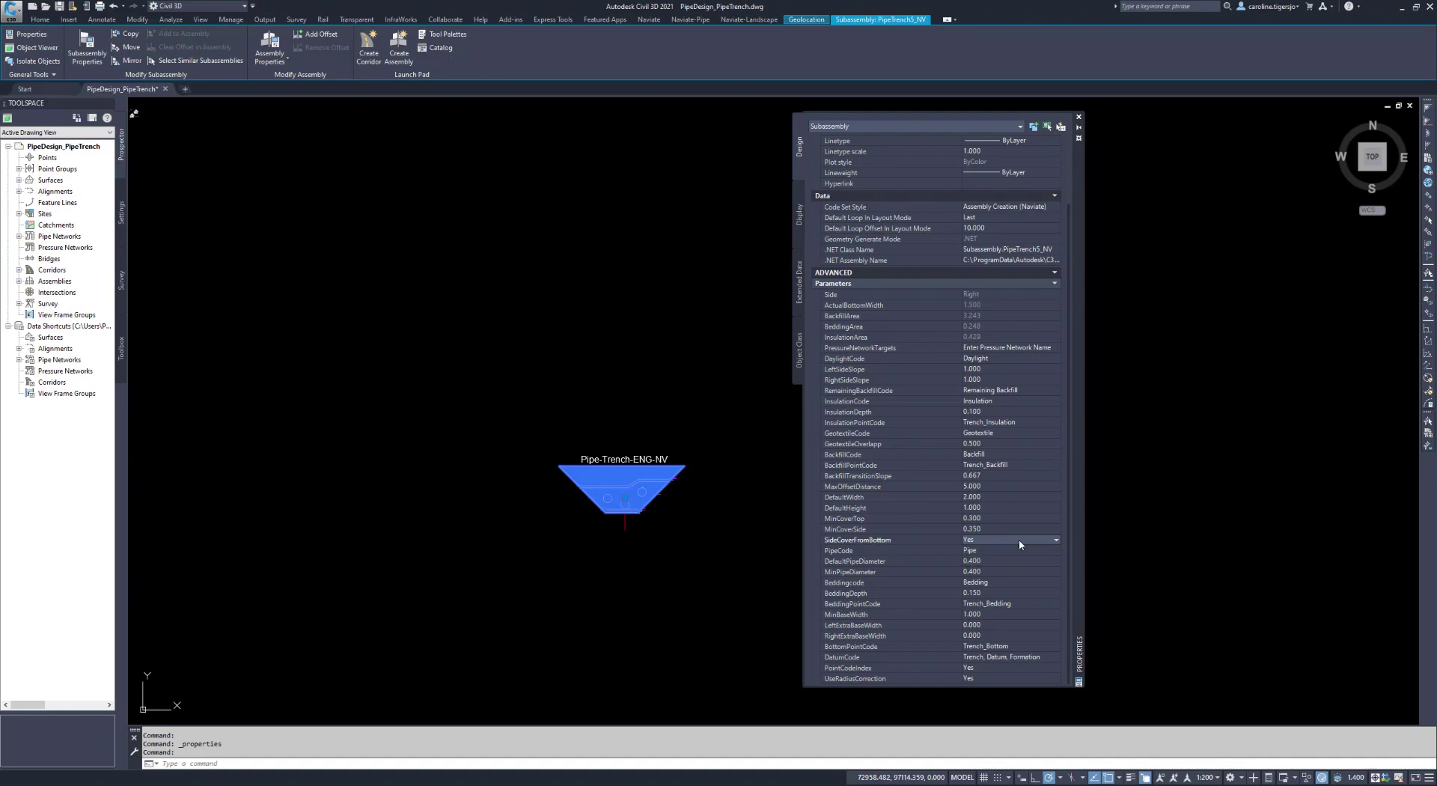
click(1020, 571)
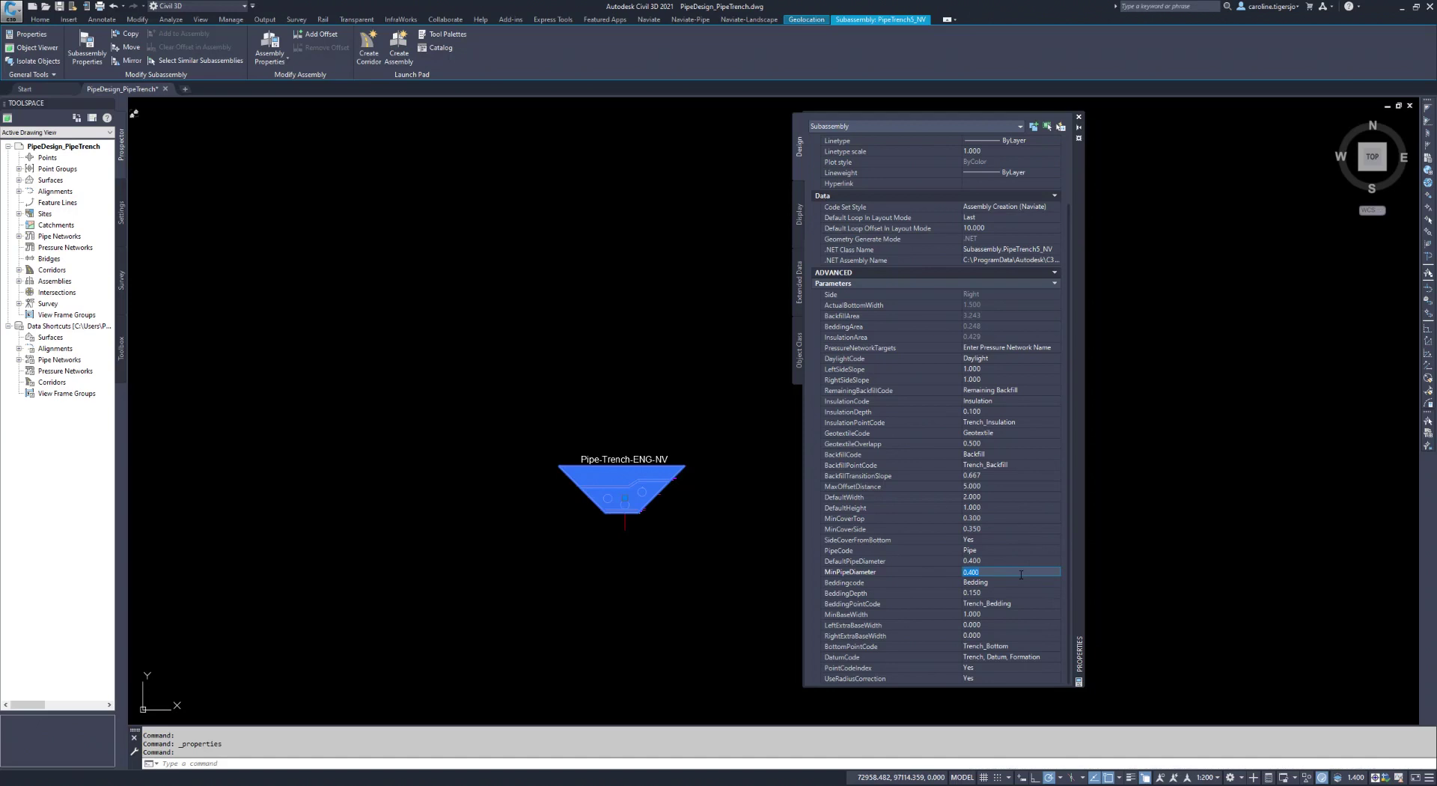
click(1022, 614)
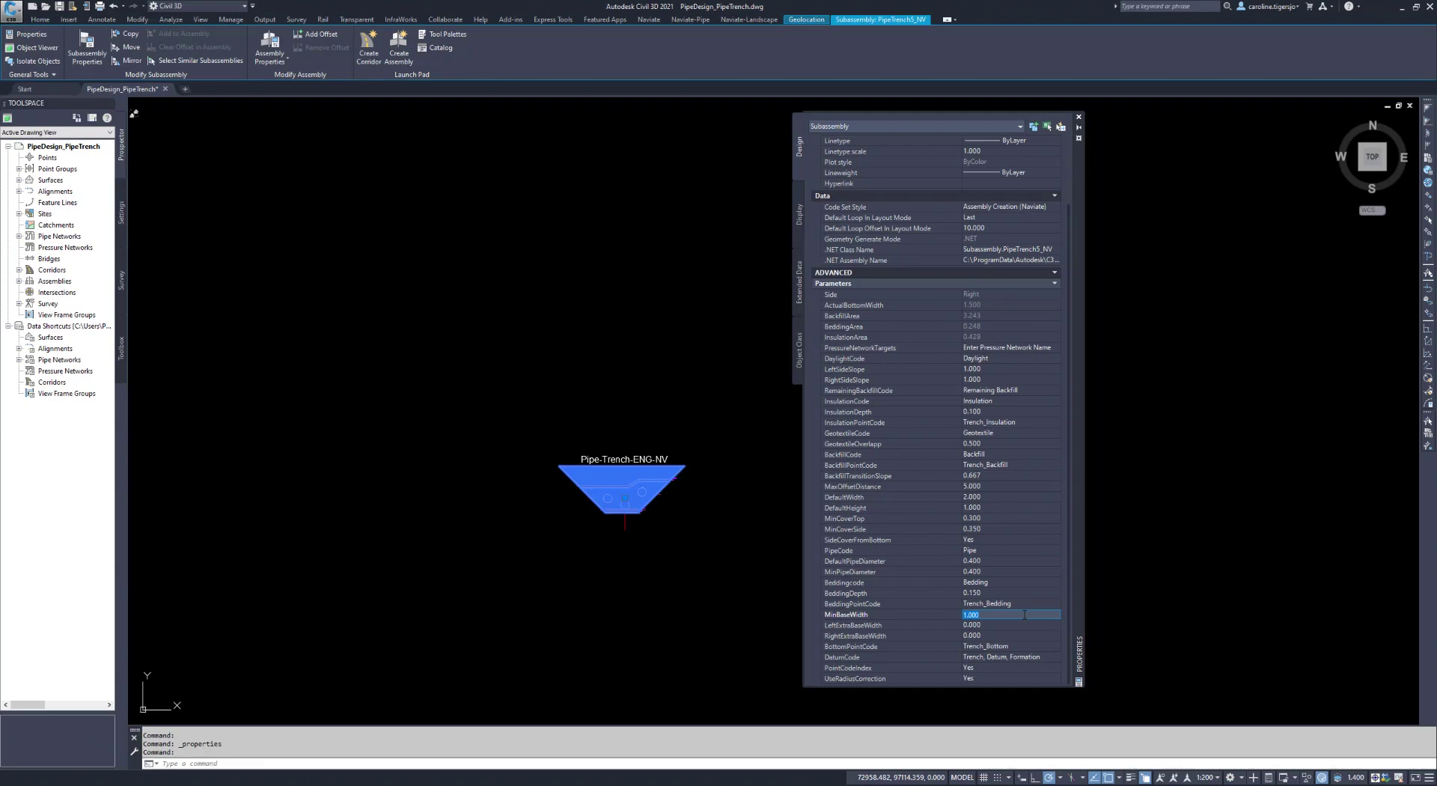
click(1020, 625)
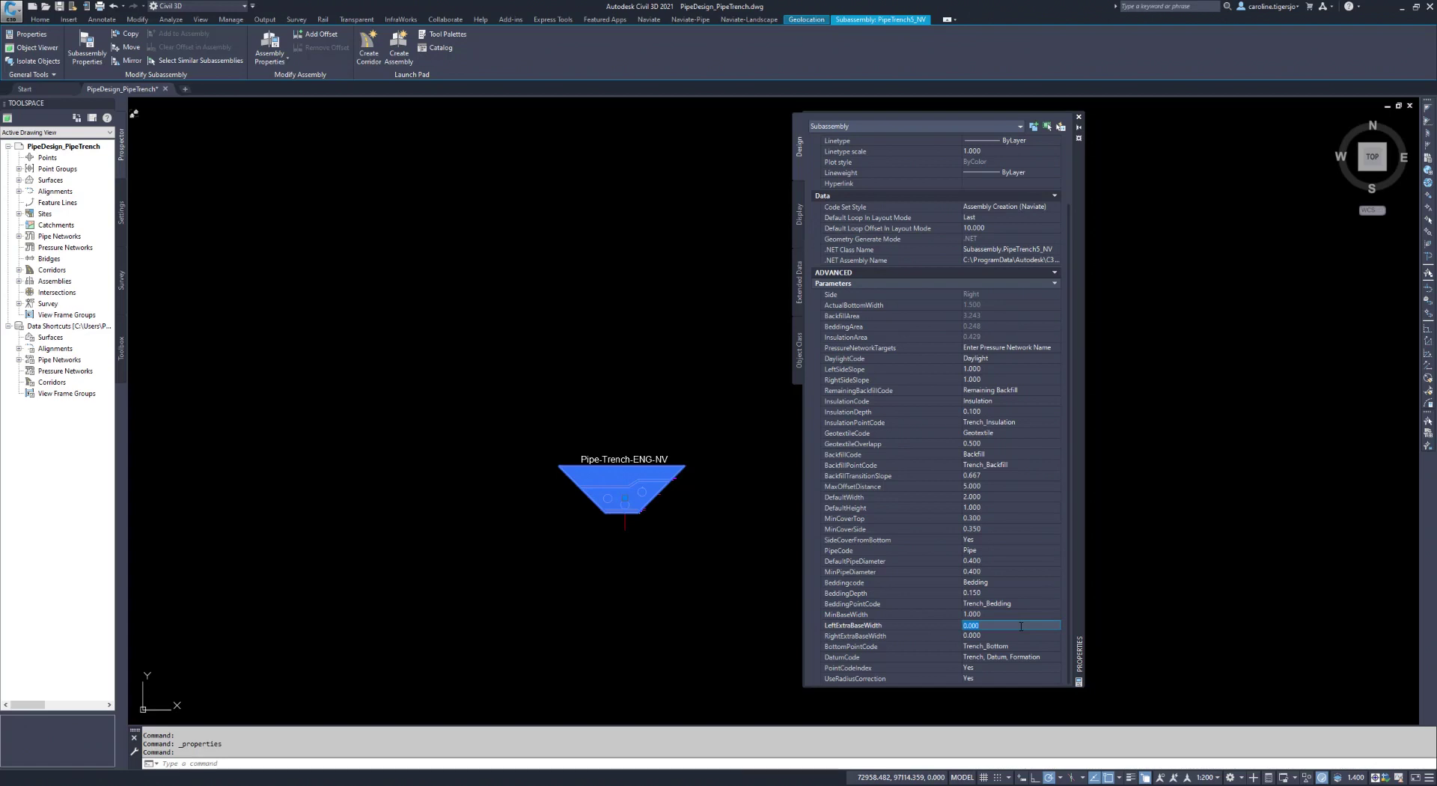
click(1021, 634)
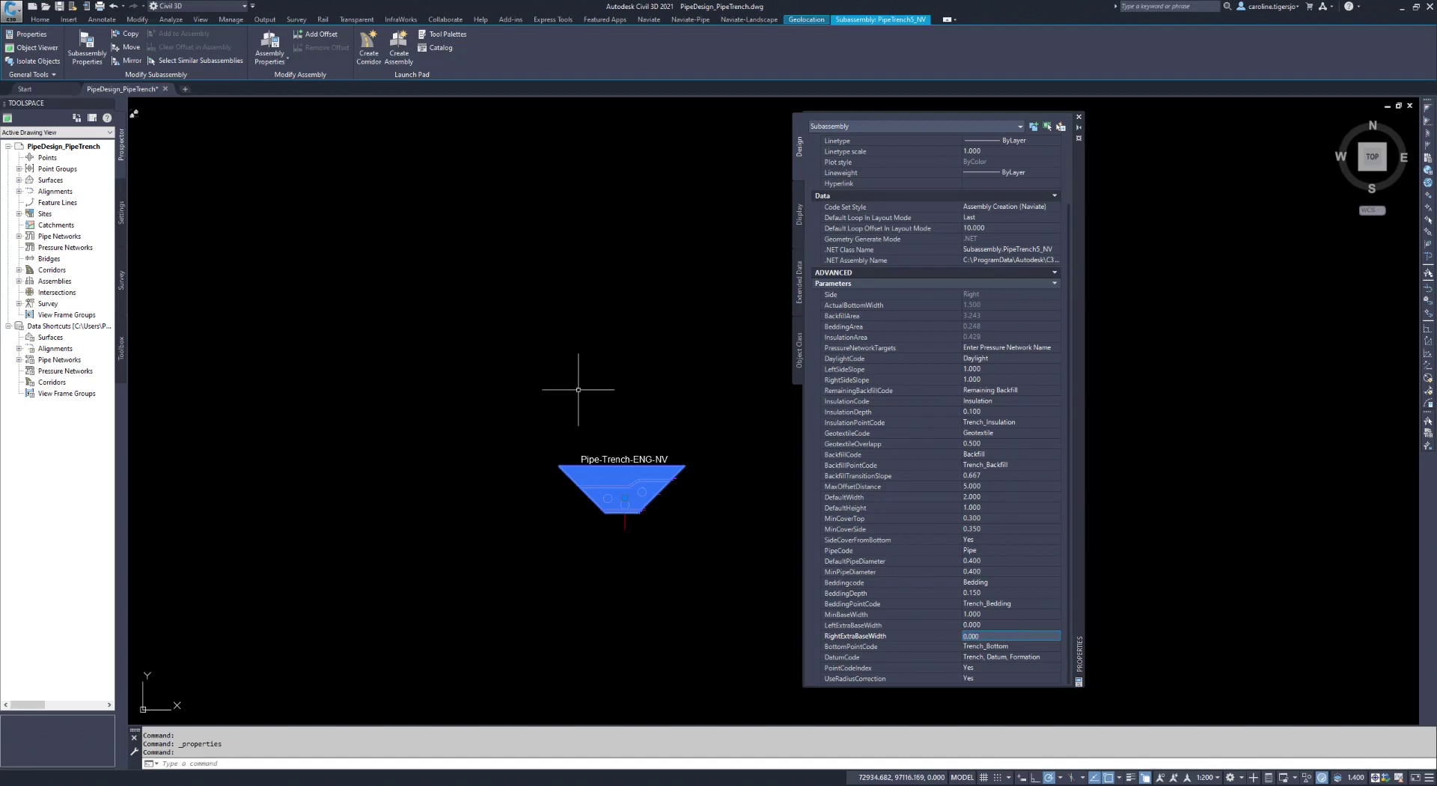
key(Escape)
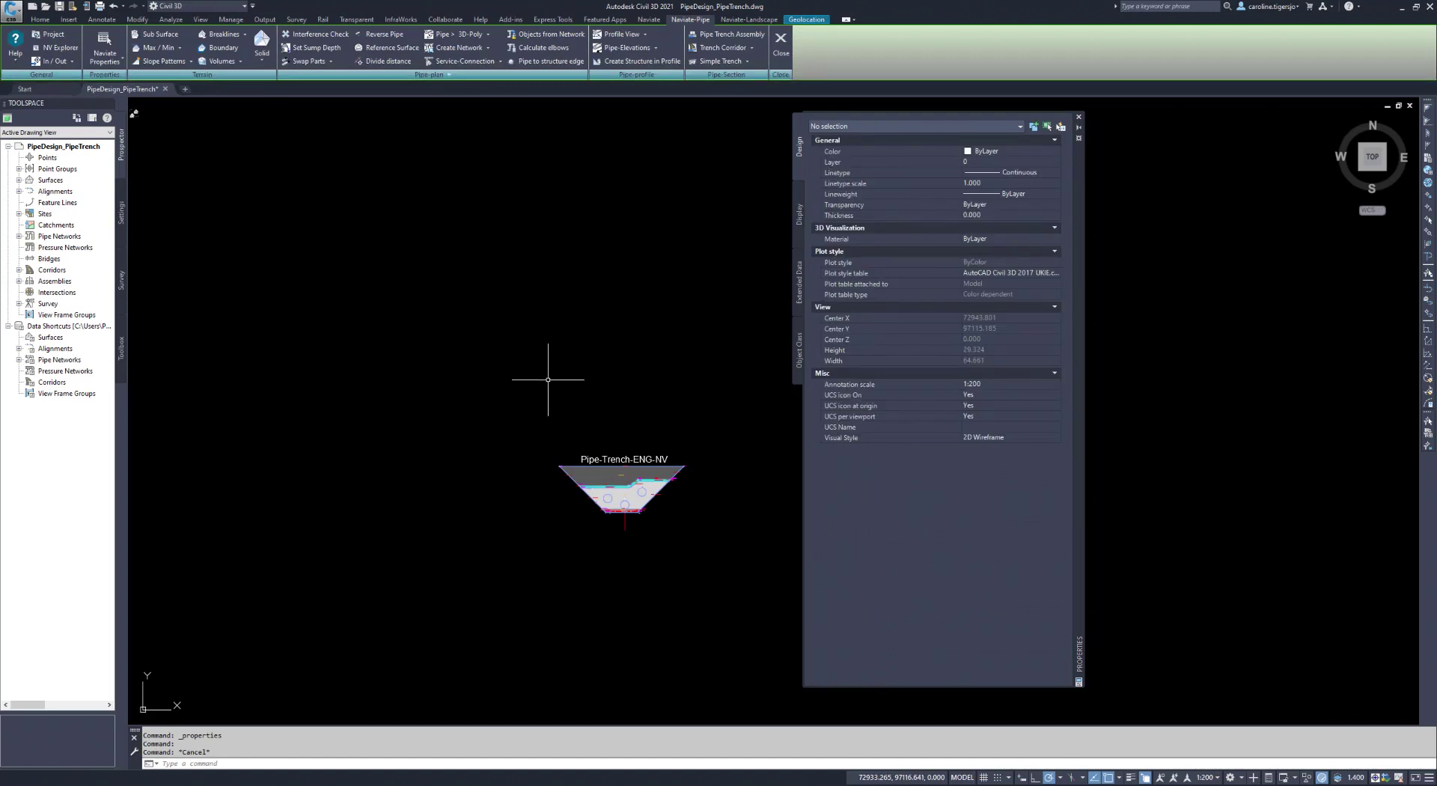
Create a pipe trench corridor using assembly Pipe-Trench-ENG-NV with target surface EG
key(ctrl+1)
click(752, 48)
click(751, 67)
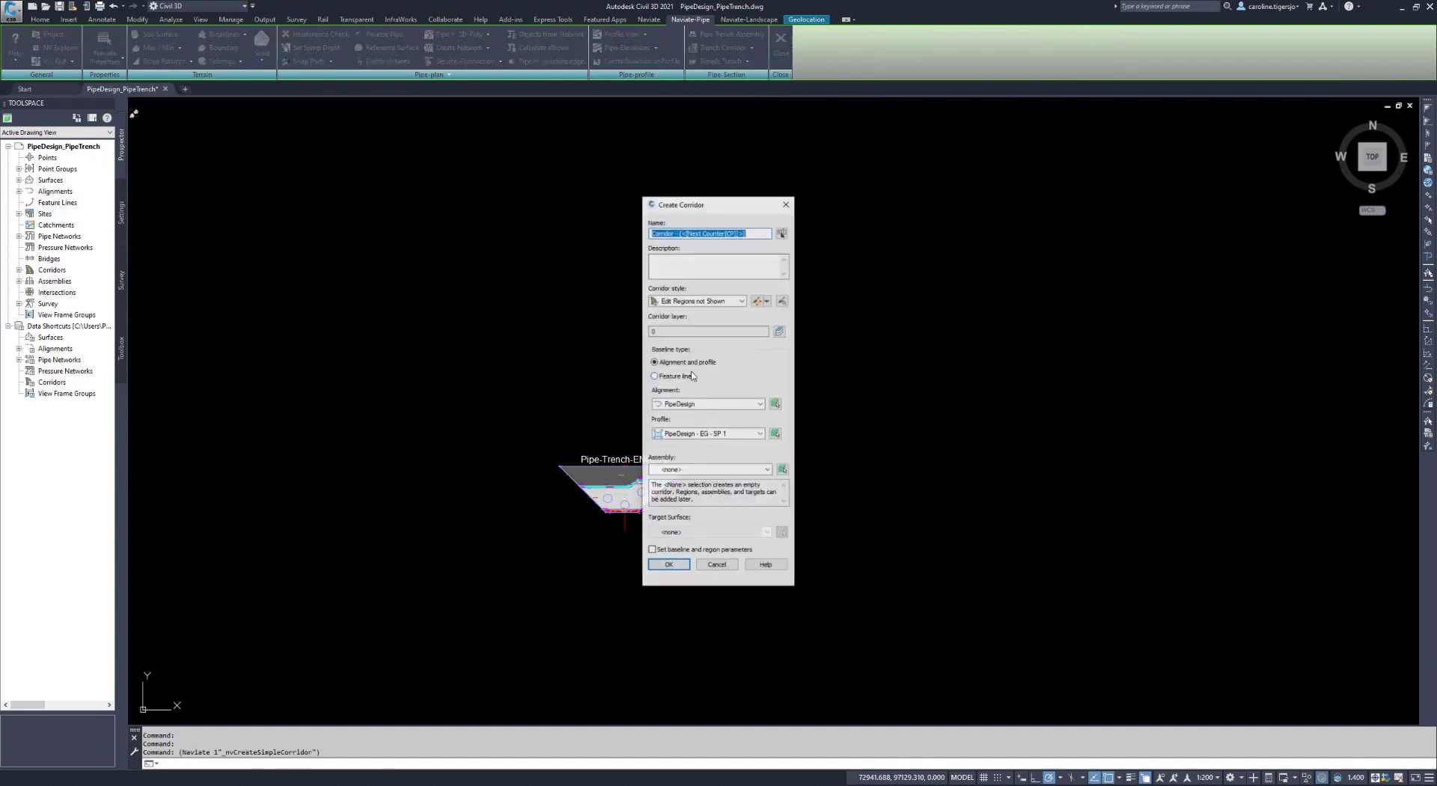
click(693, 470)
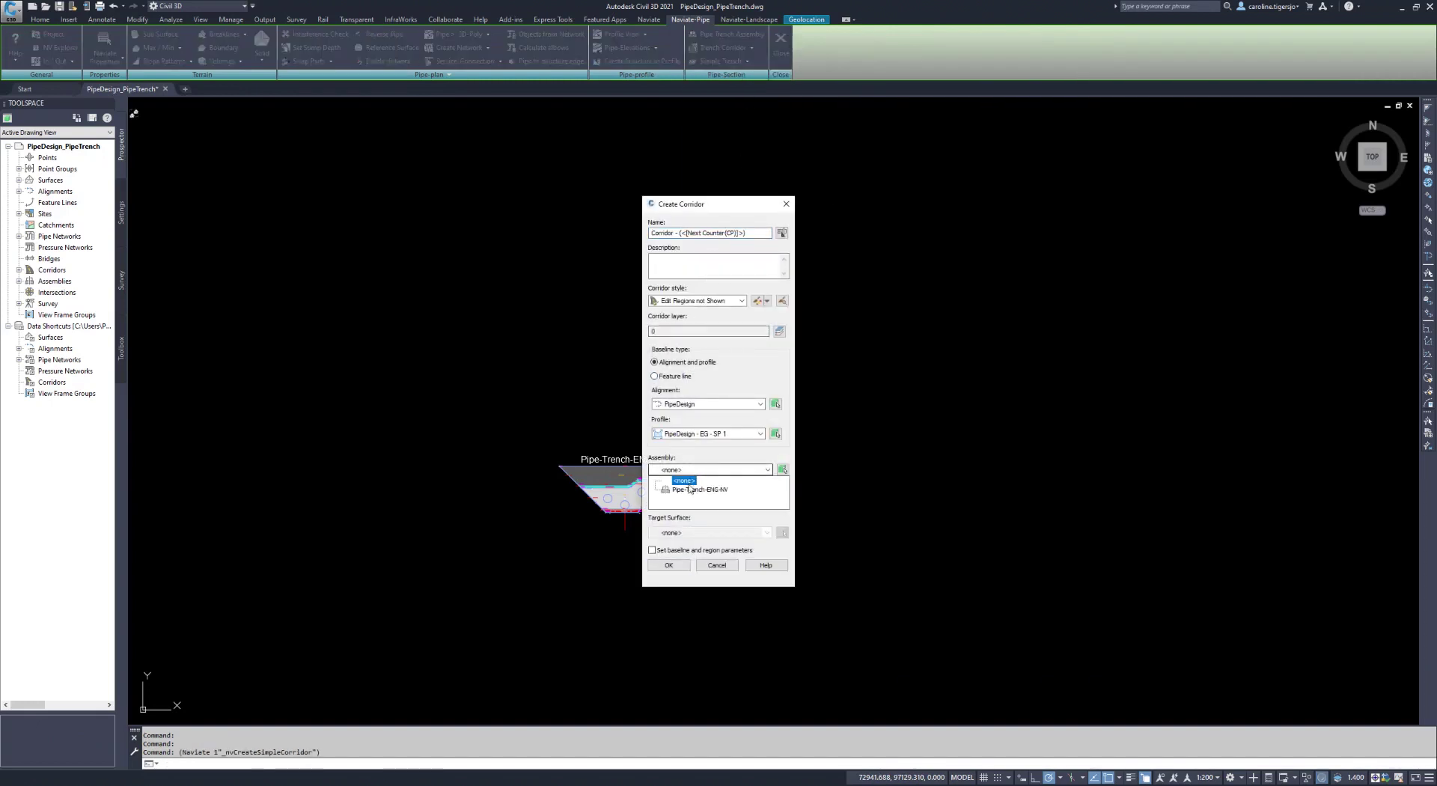
click(692, 490)
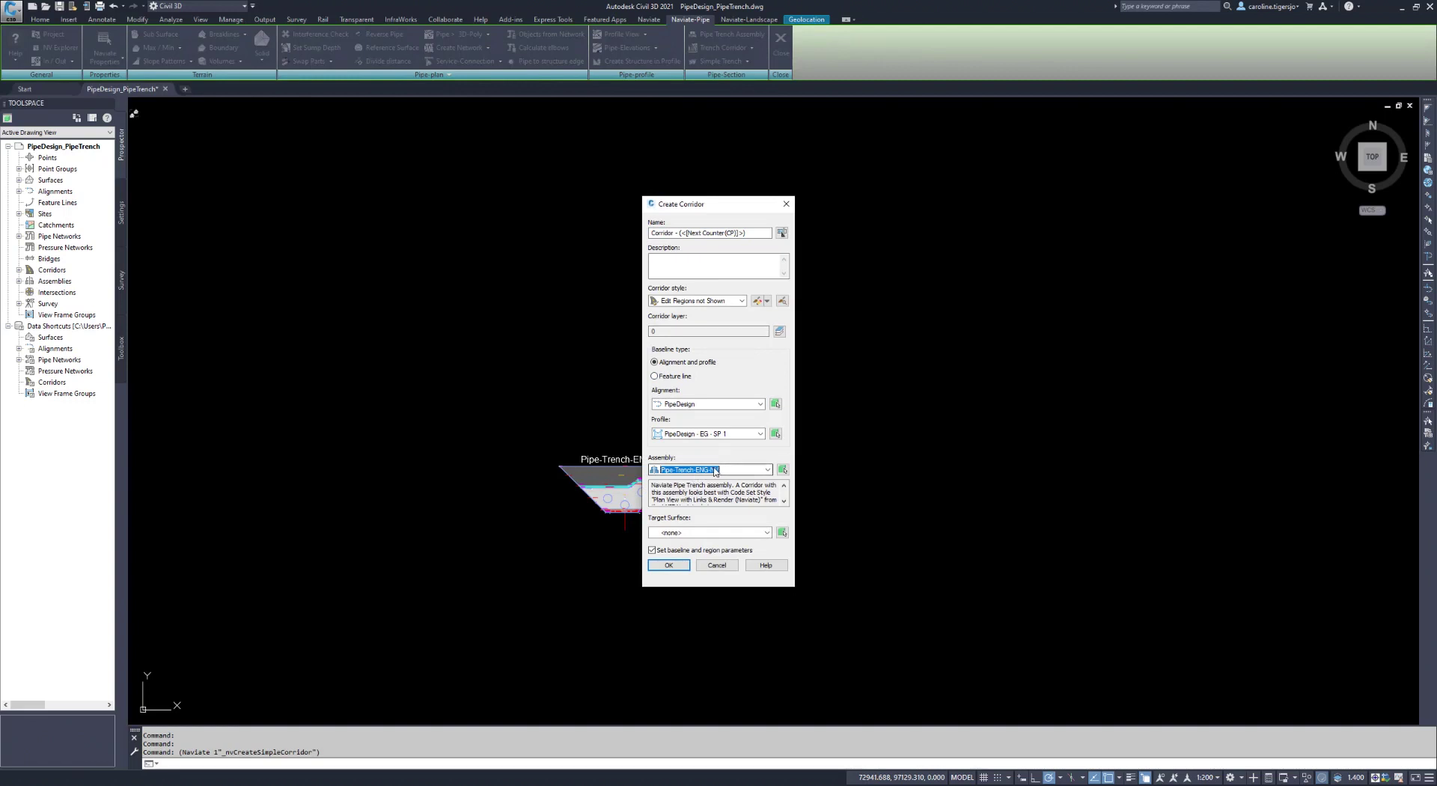
click(715, 532)
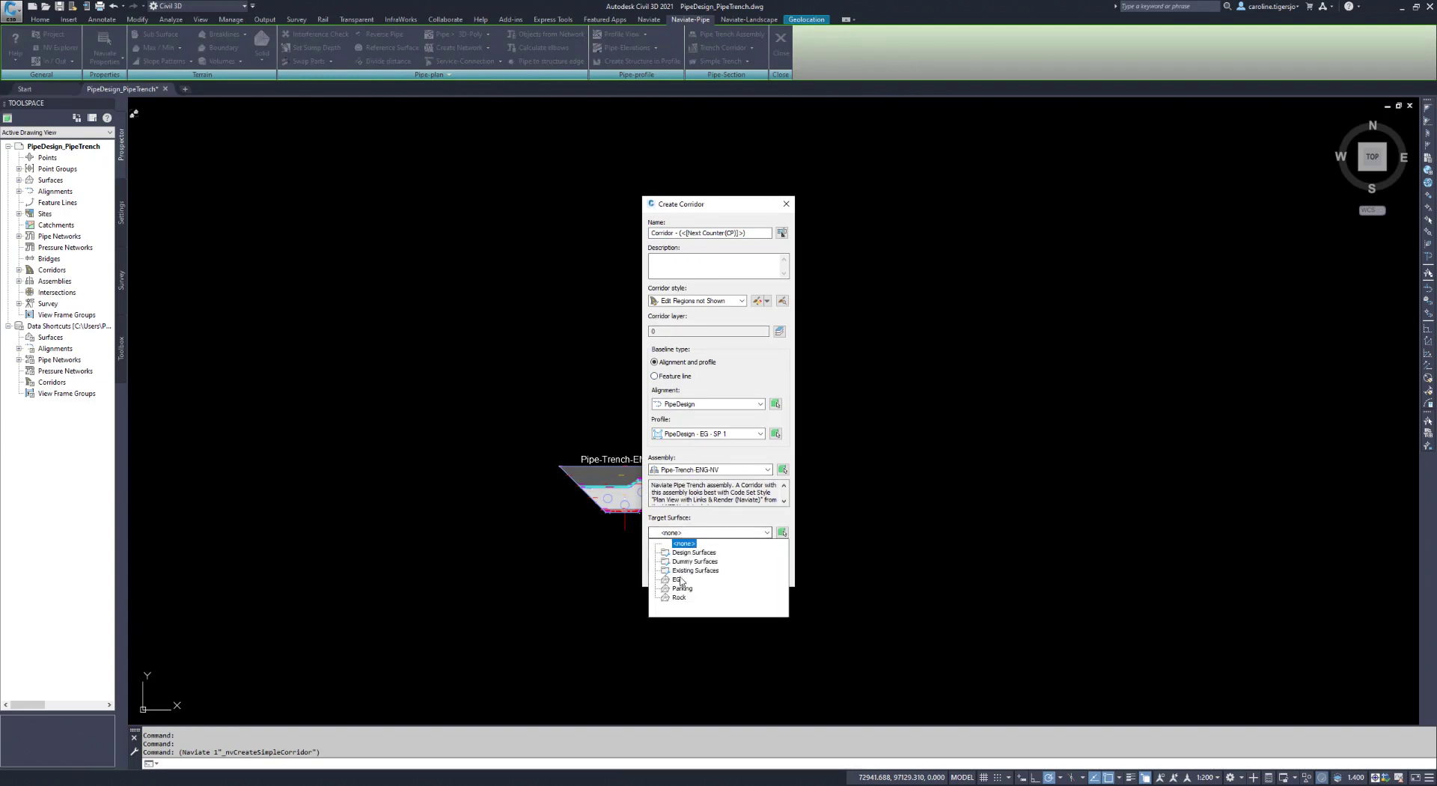
click(688, 558)
click(668, 565)
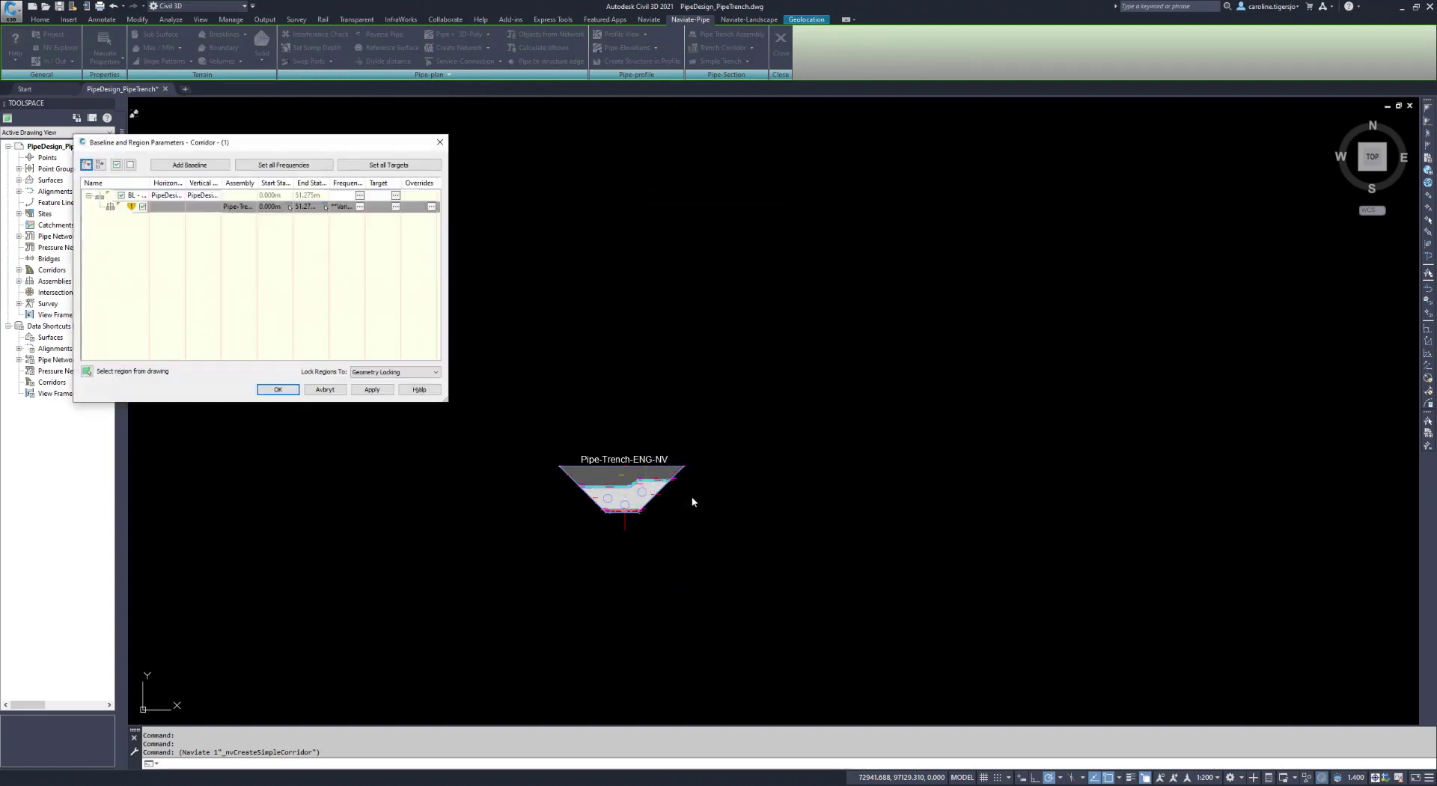
In Set all Targets, map PipeNetwork1 to Foul water and PipeNetwork2 to Storm water
click(385, 165)
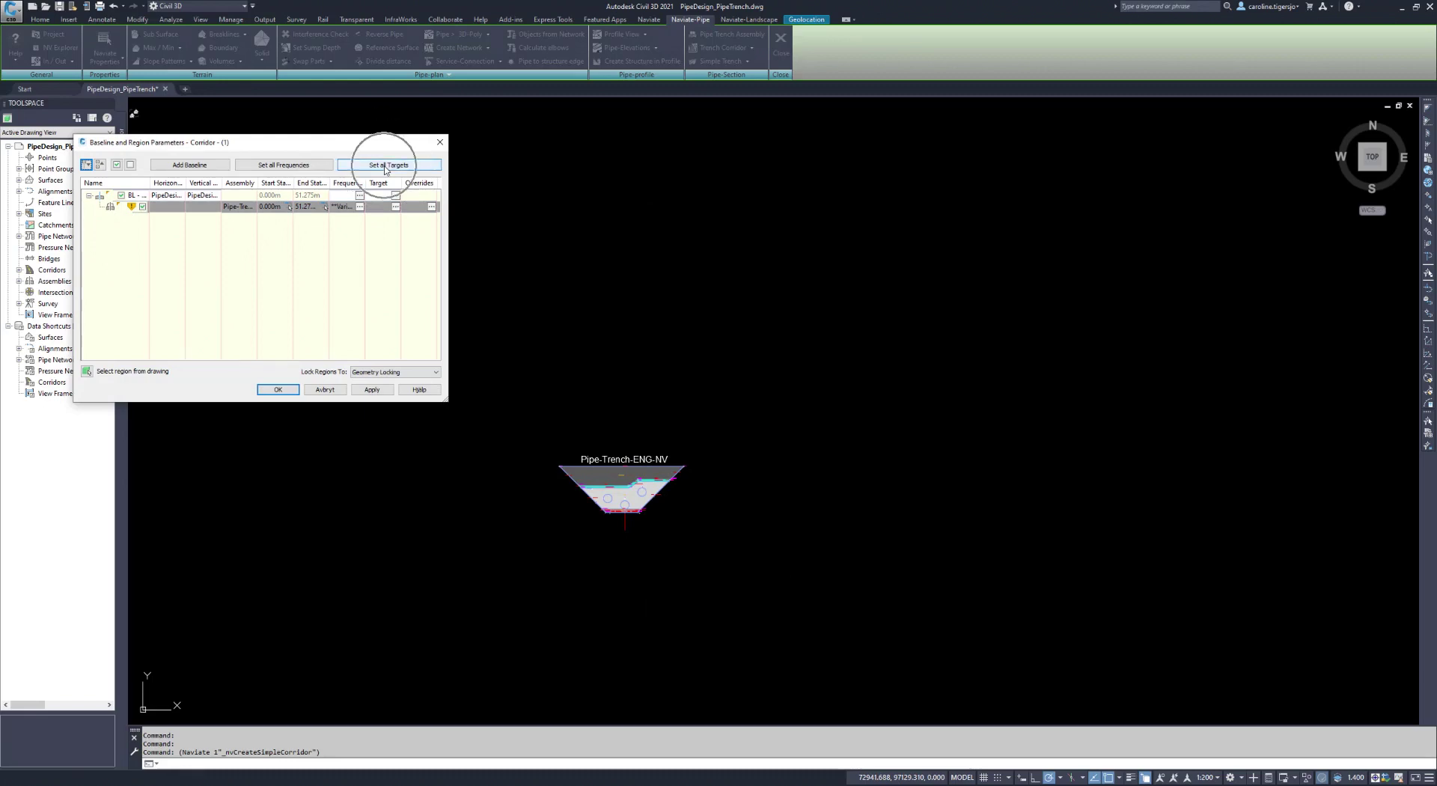
click(385, 165)
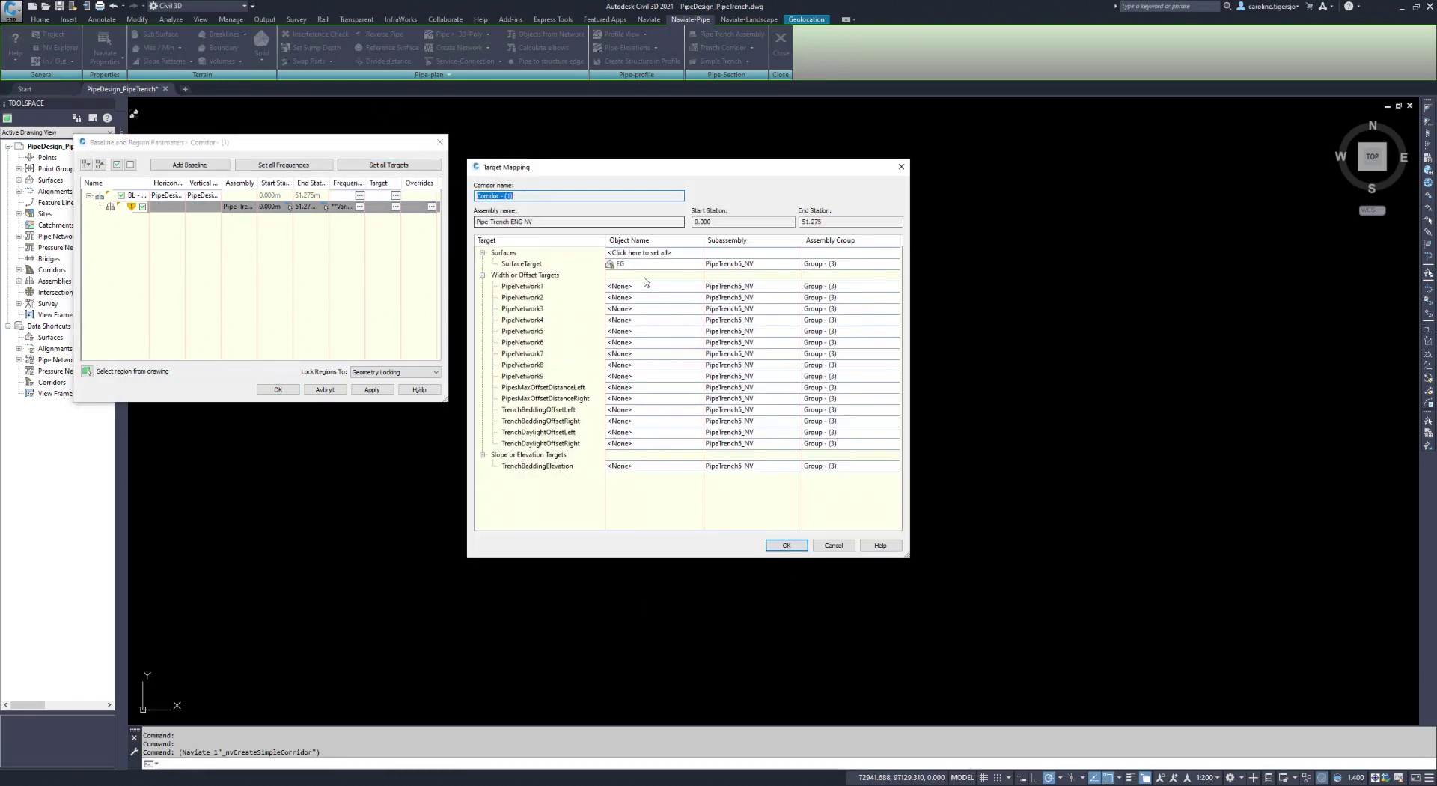
click(646, 287)
click(579, 289)
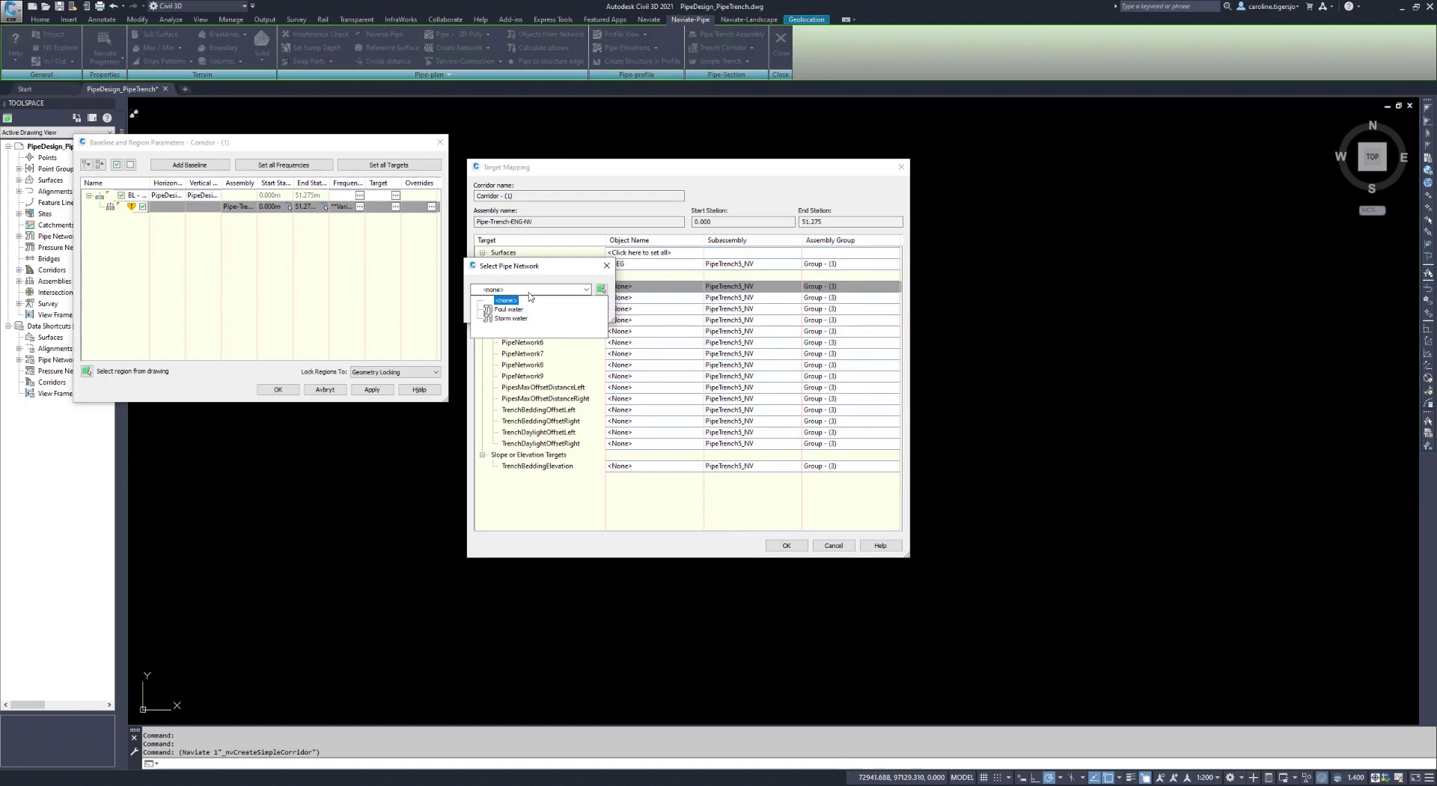
click(503, 309)
click(491, 309)
click(635, 298)
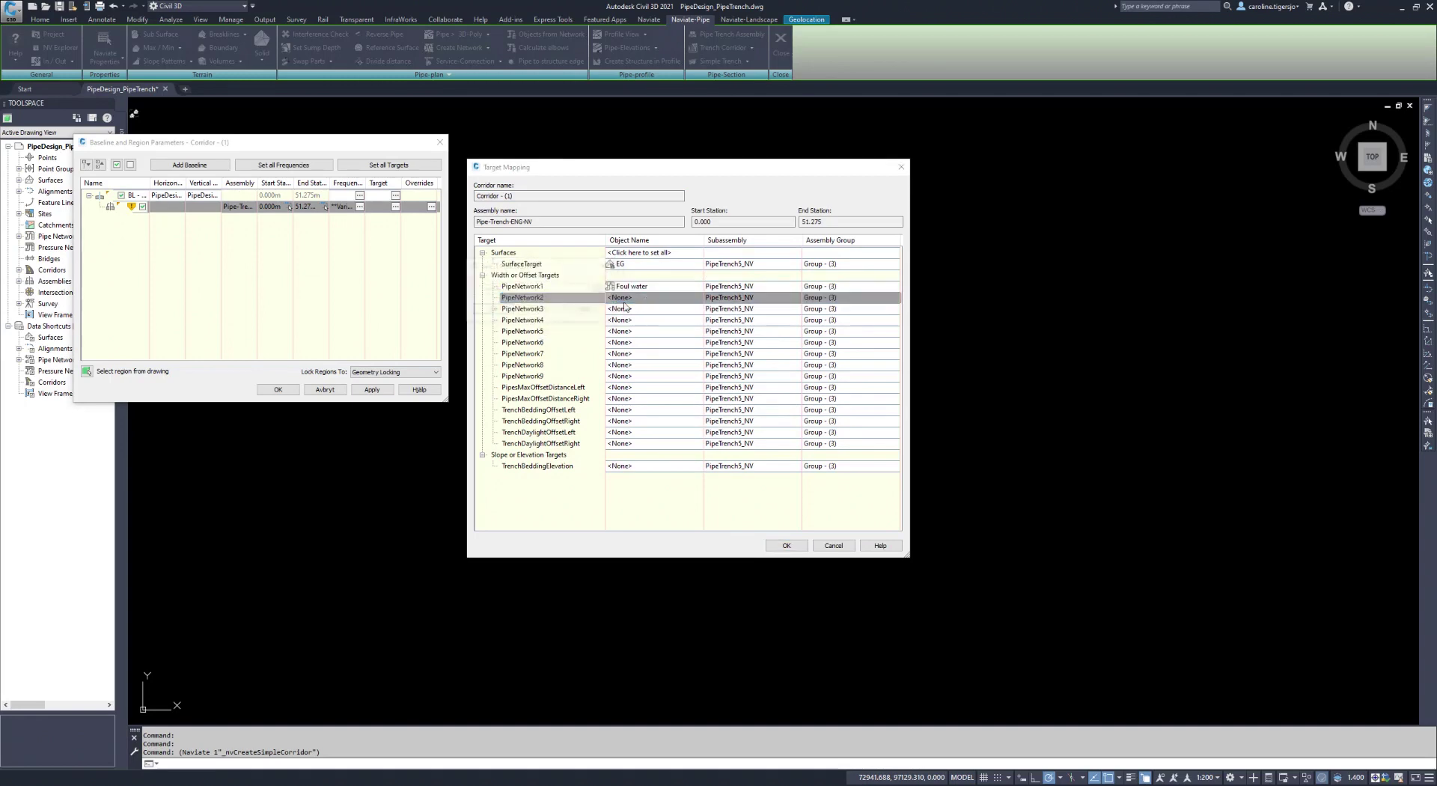
click(528, 290)
click(505, 320)
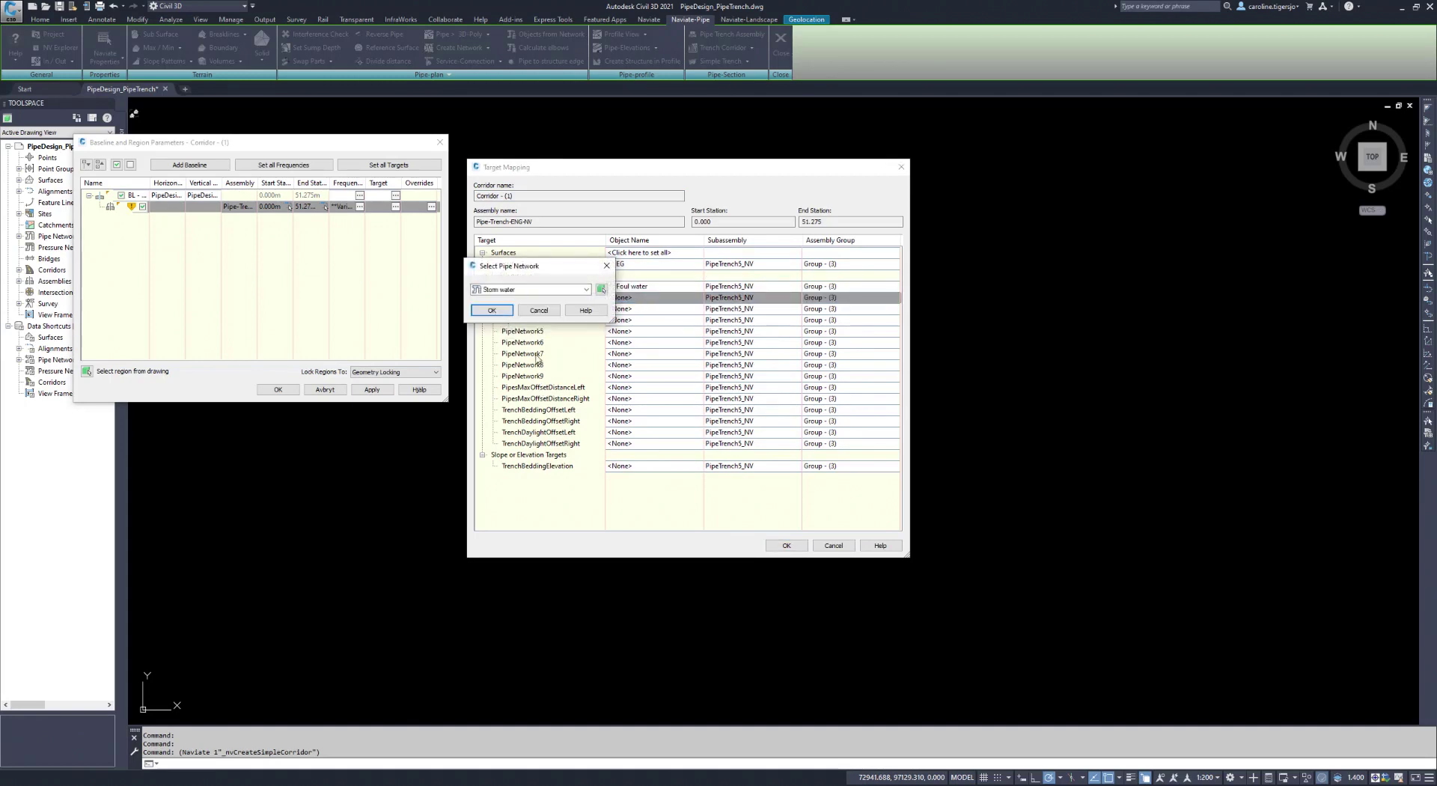
click(488, 311)
Check the pipe offset, trench bedding, daylight and bedding elevation targets, accept, and rebuild the corridor
click(562, 387)
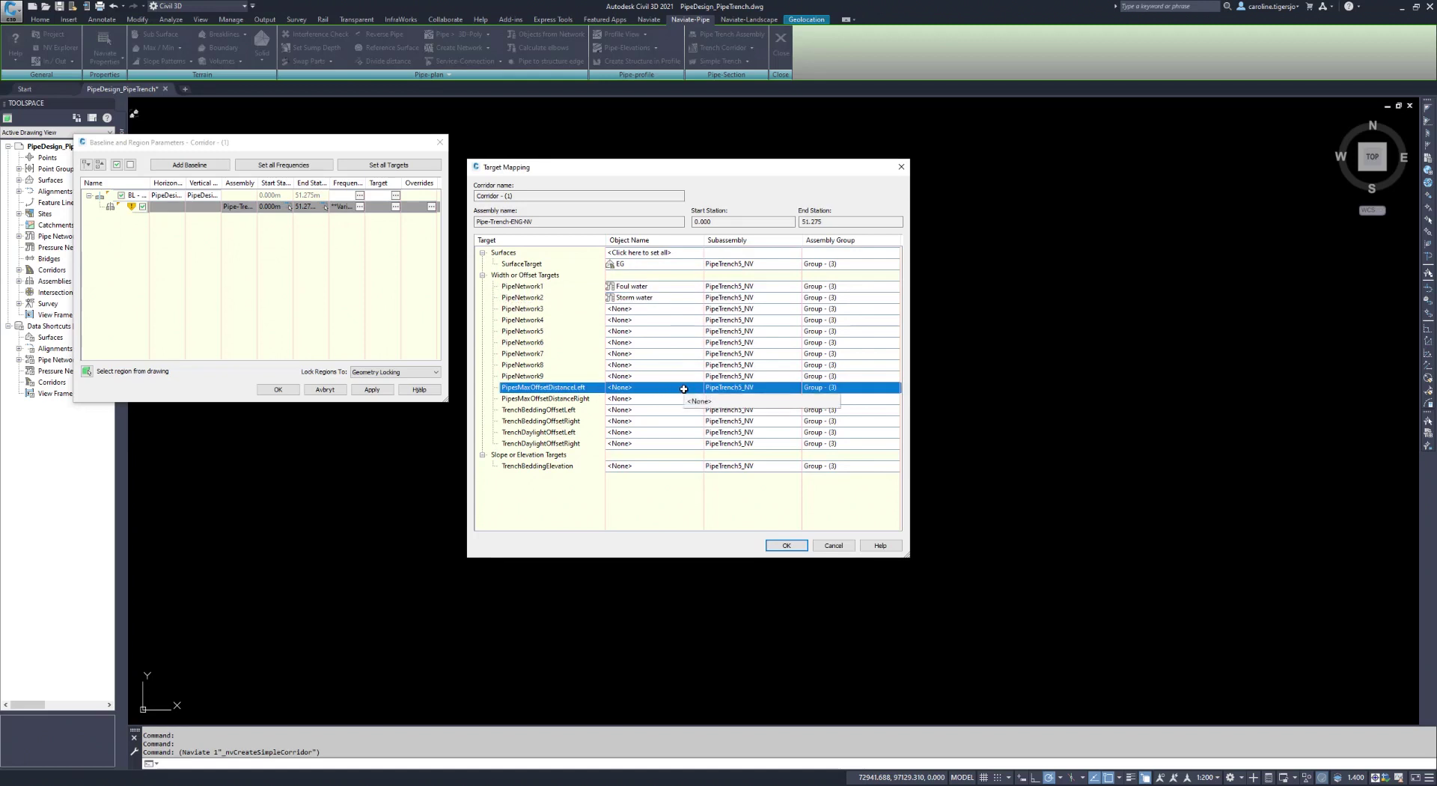
click(597, 401)
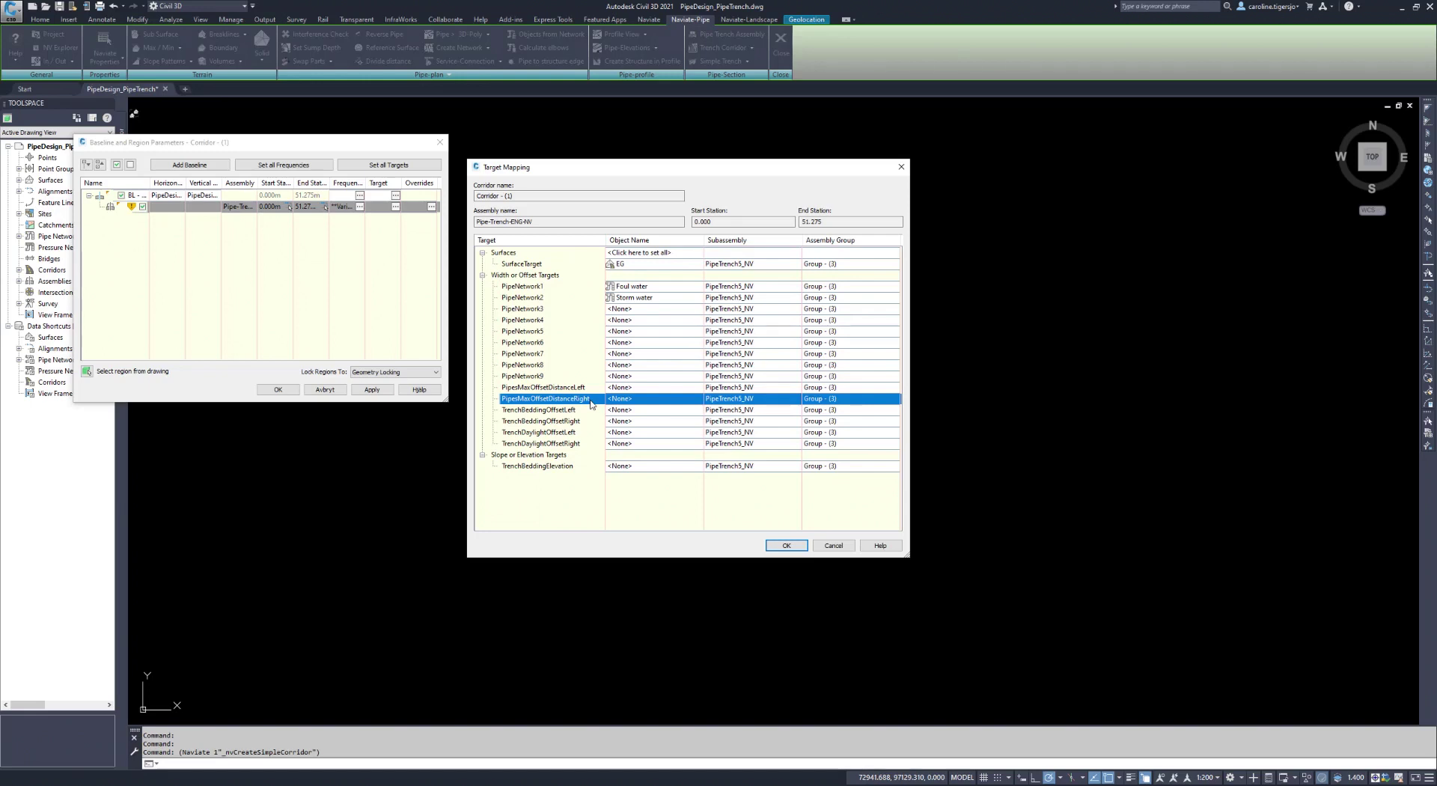
click(569, 412)
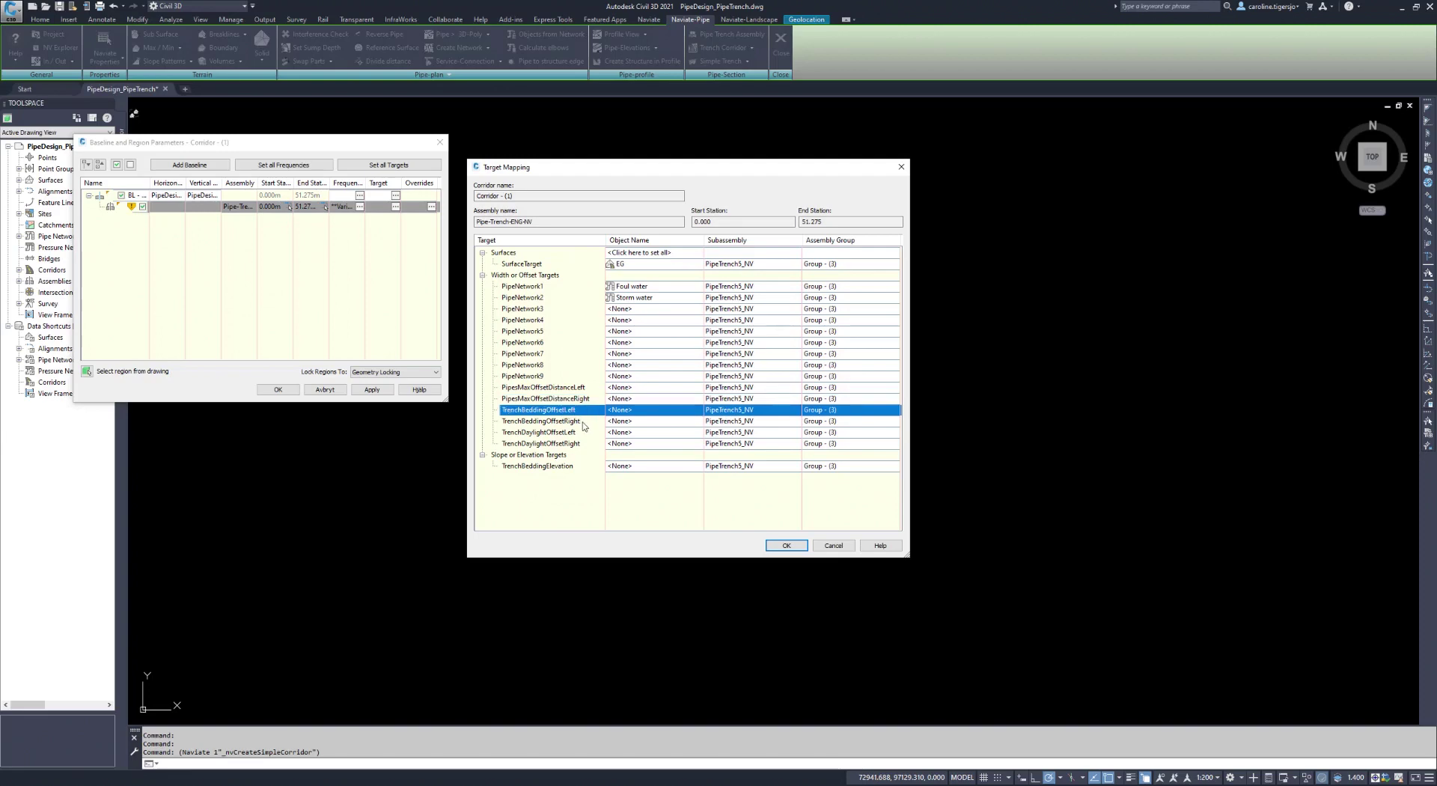
click(582, 422)
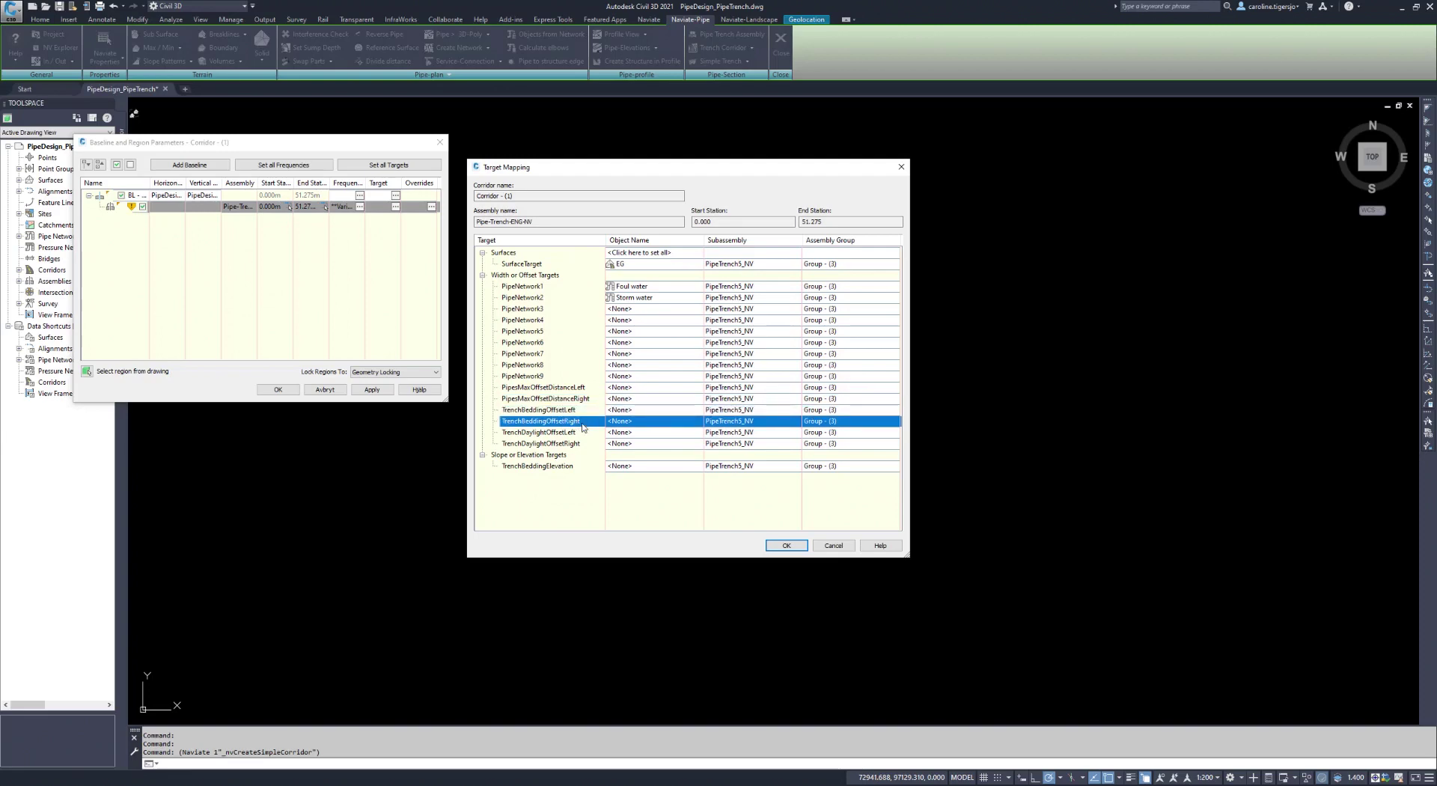
click(580, 434)
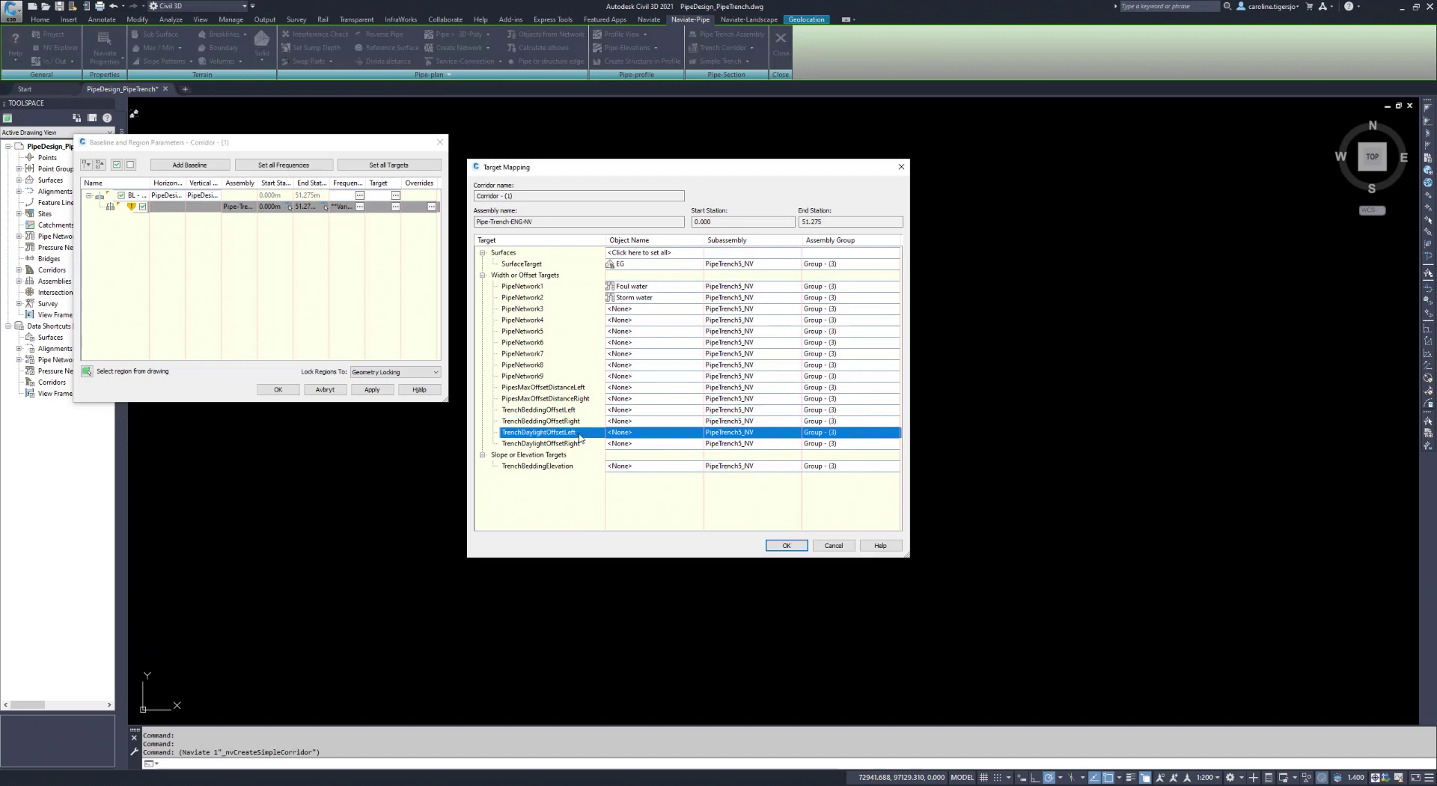
click(582, 444)
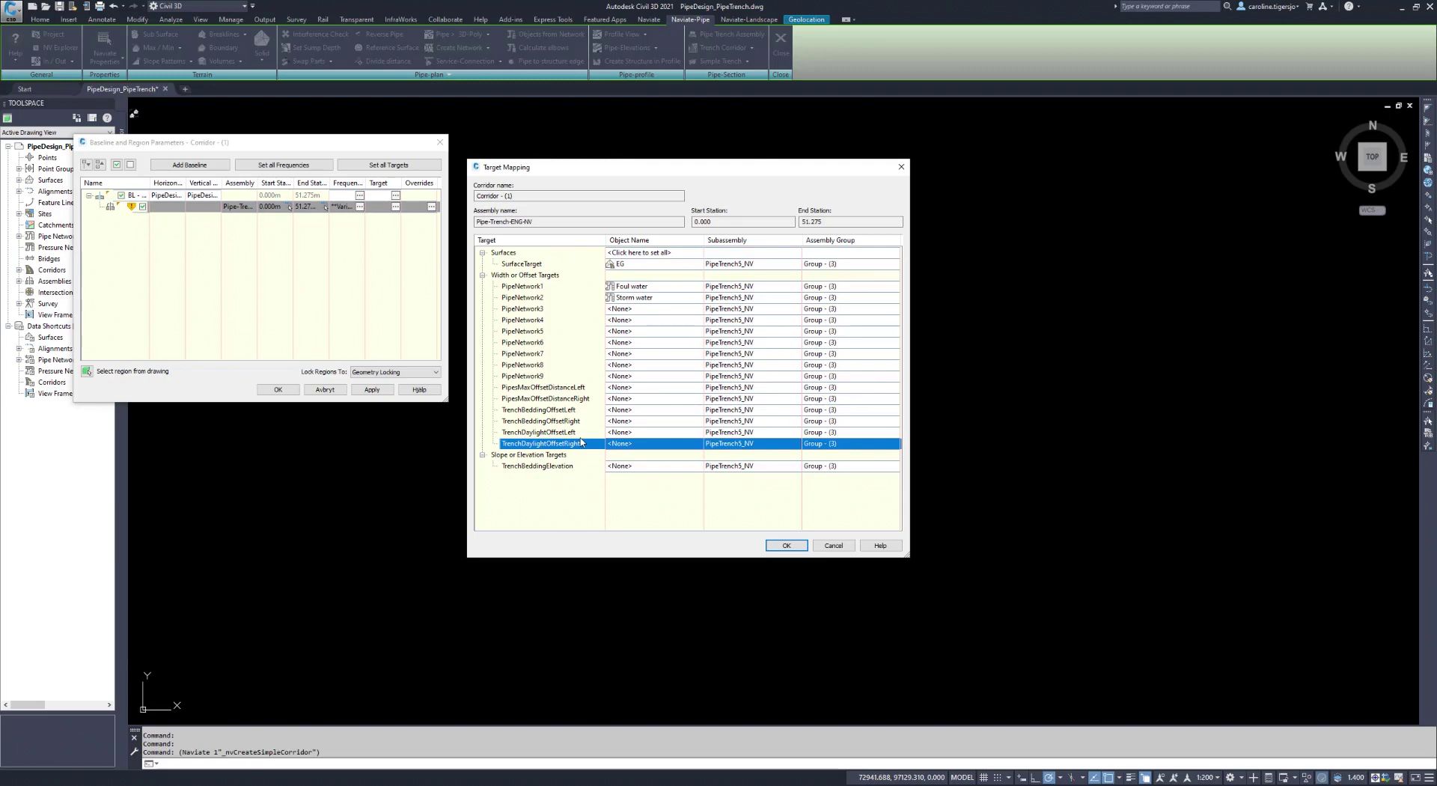
click(541, 467)
click(787, 545)
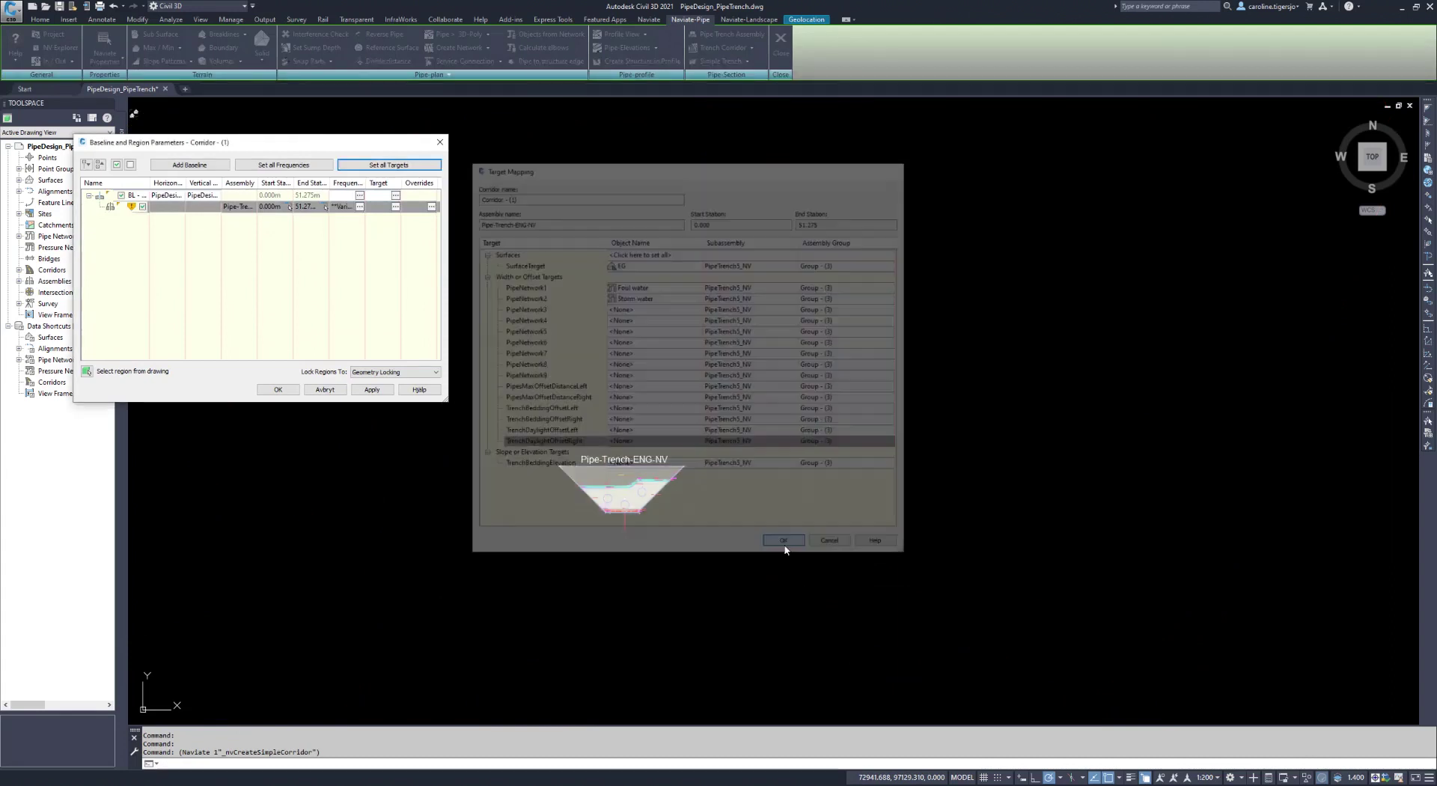
click(649, 377)
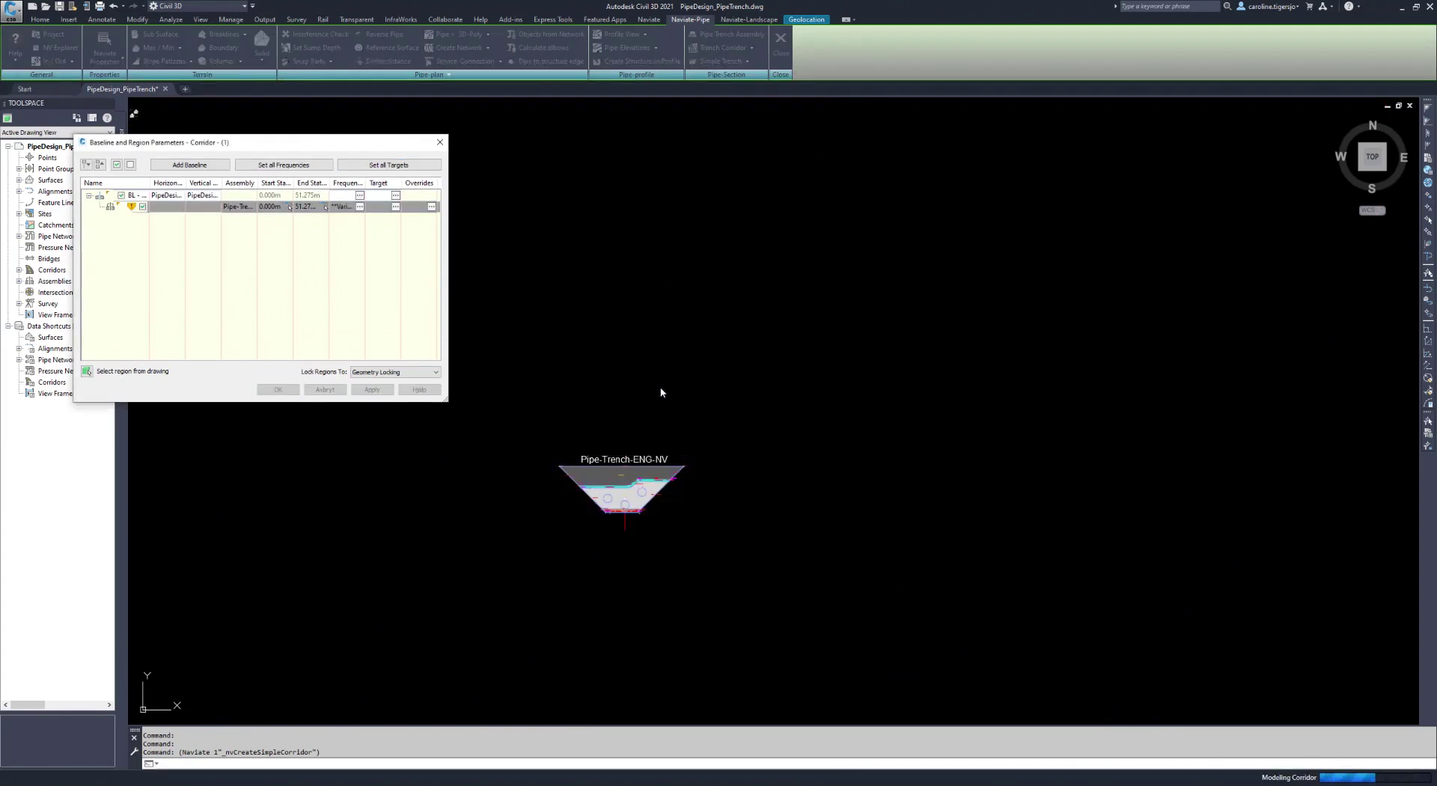
Zoom and pan to Corridor - (1) in plan and expand the Trench Corridor command list
scroll(667, 389, down, 5)
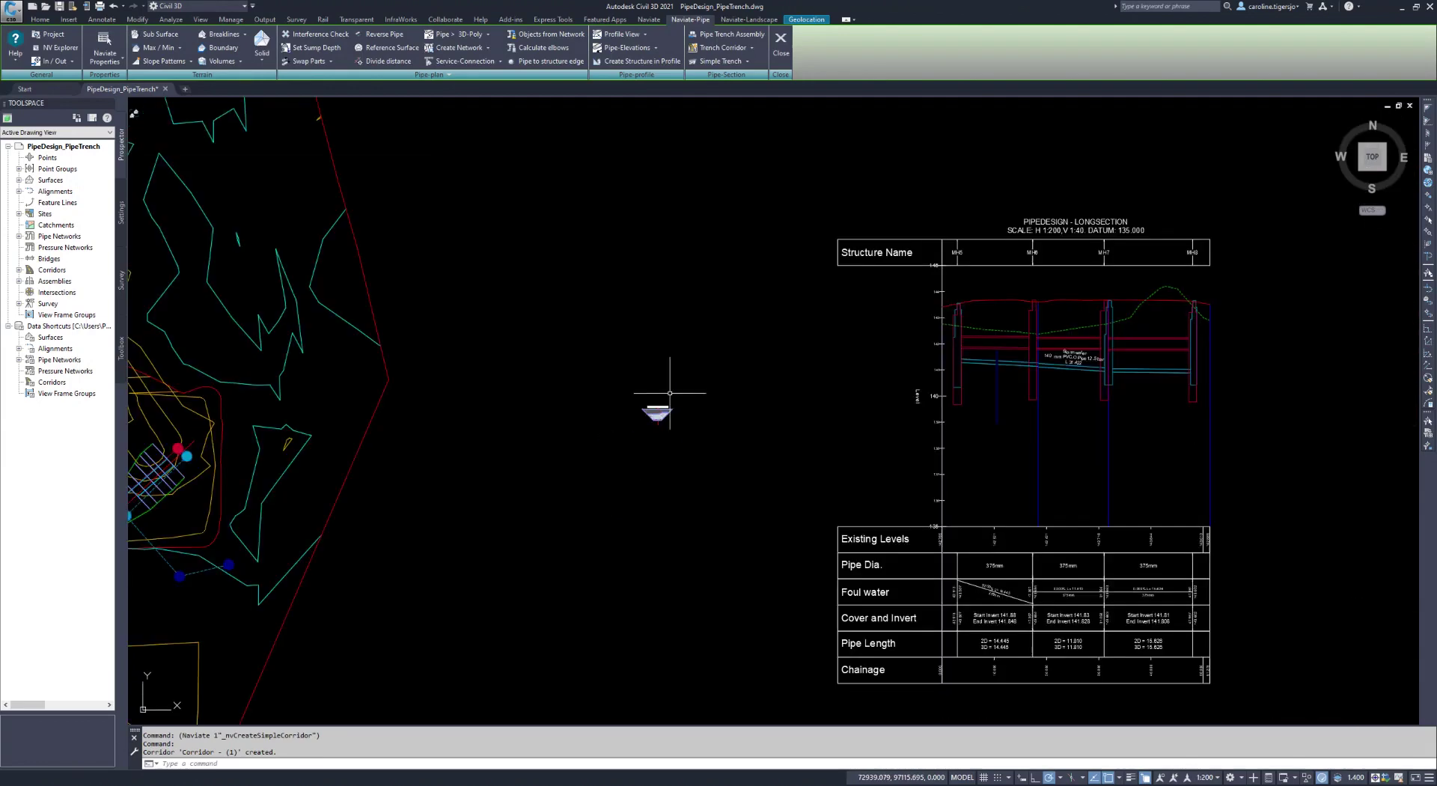
scroll(433, 391, up, 2)
middle_drag(432, 391, 554, 411)
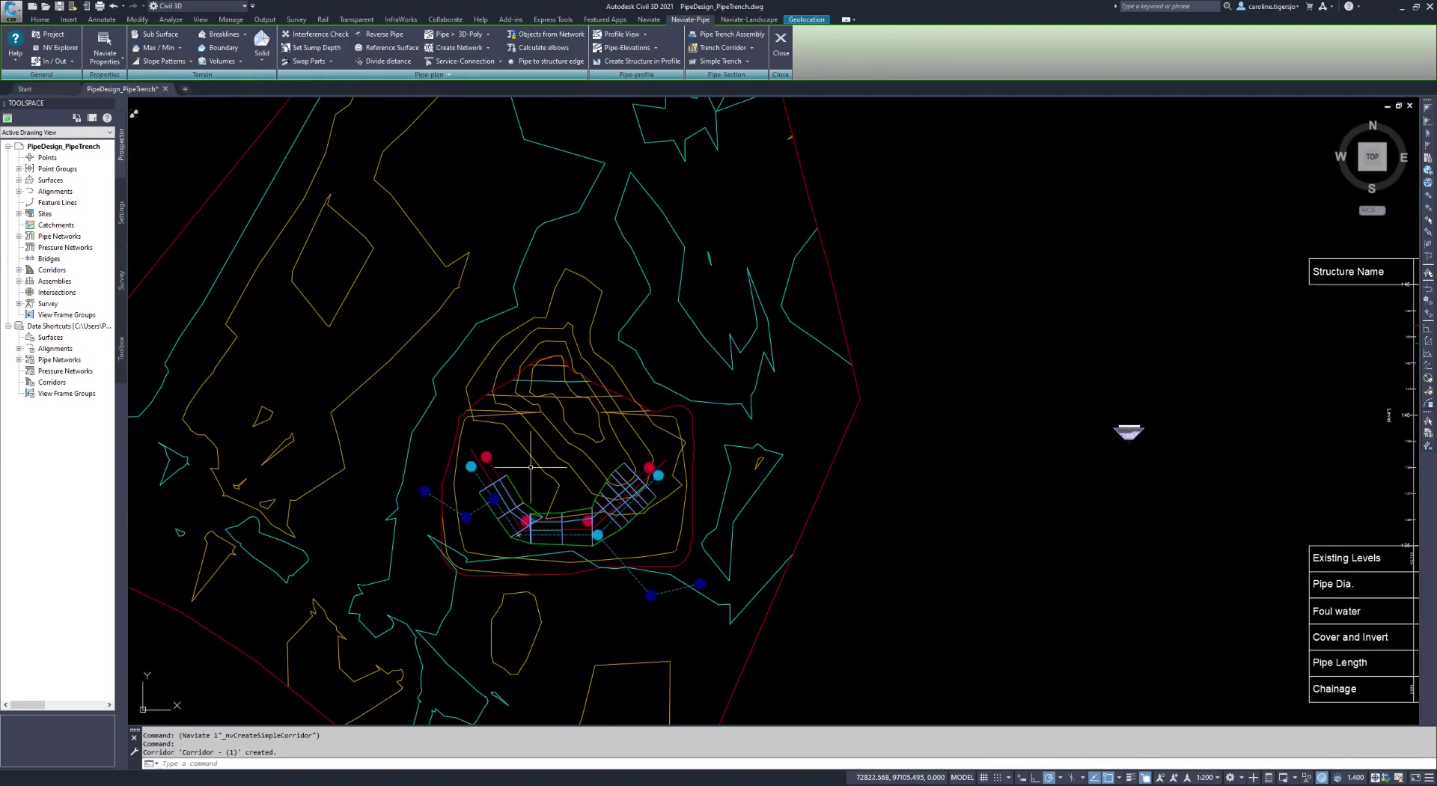
scroll(547, 481, up, 6)
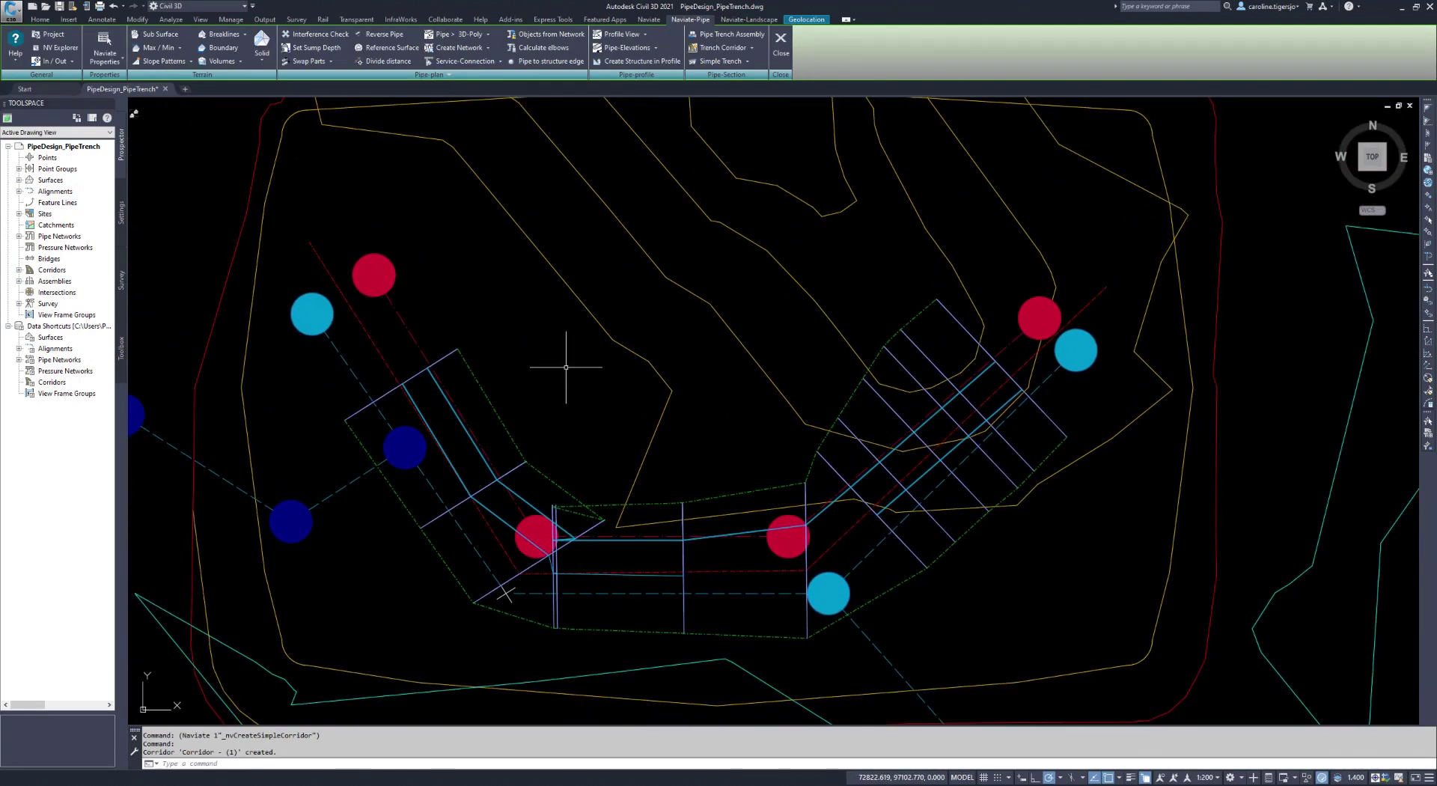
scroll(566, 368, down, 2)
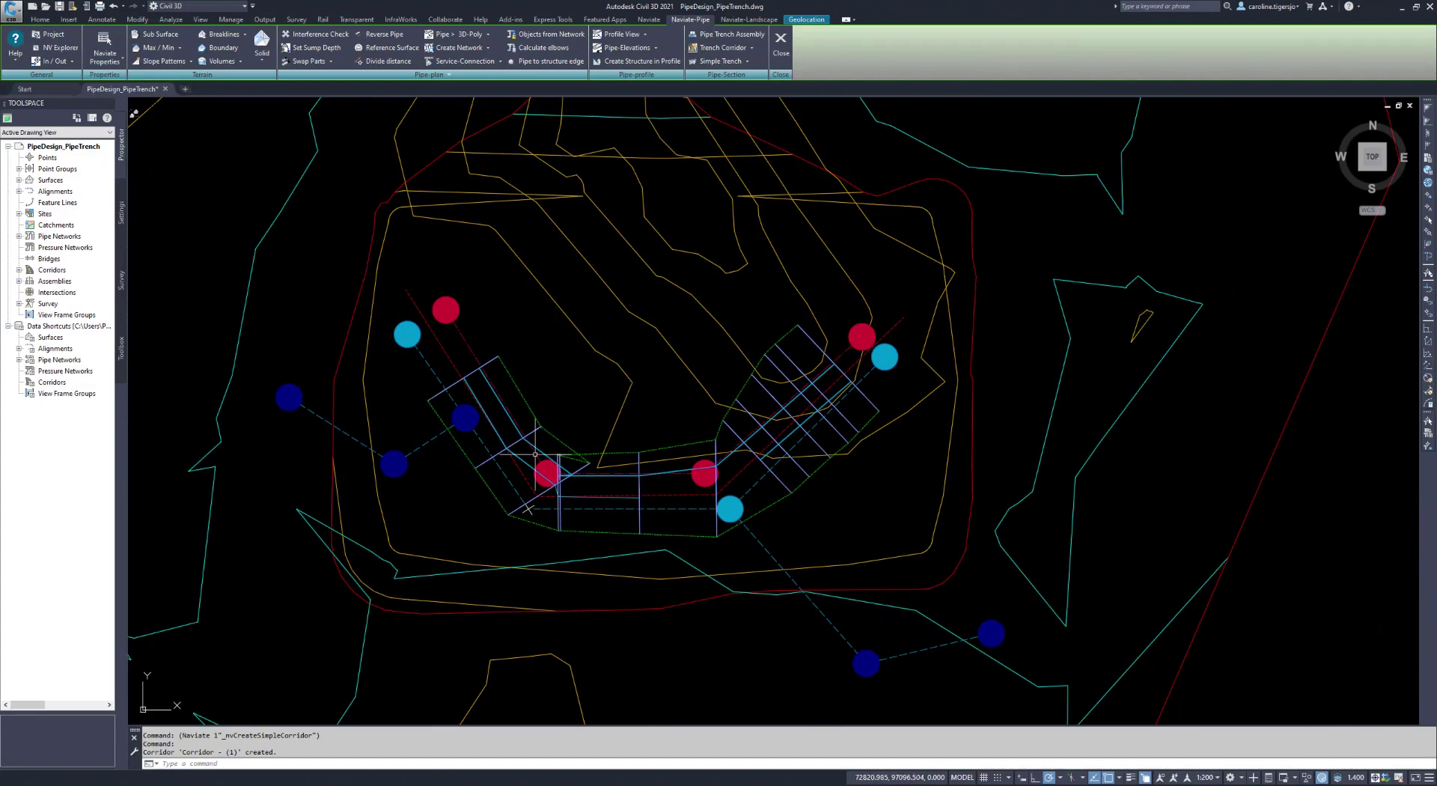
click(752, 48)
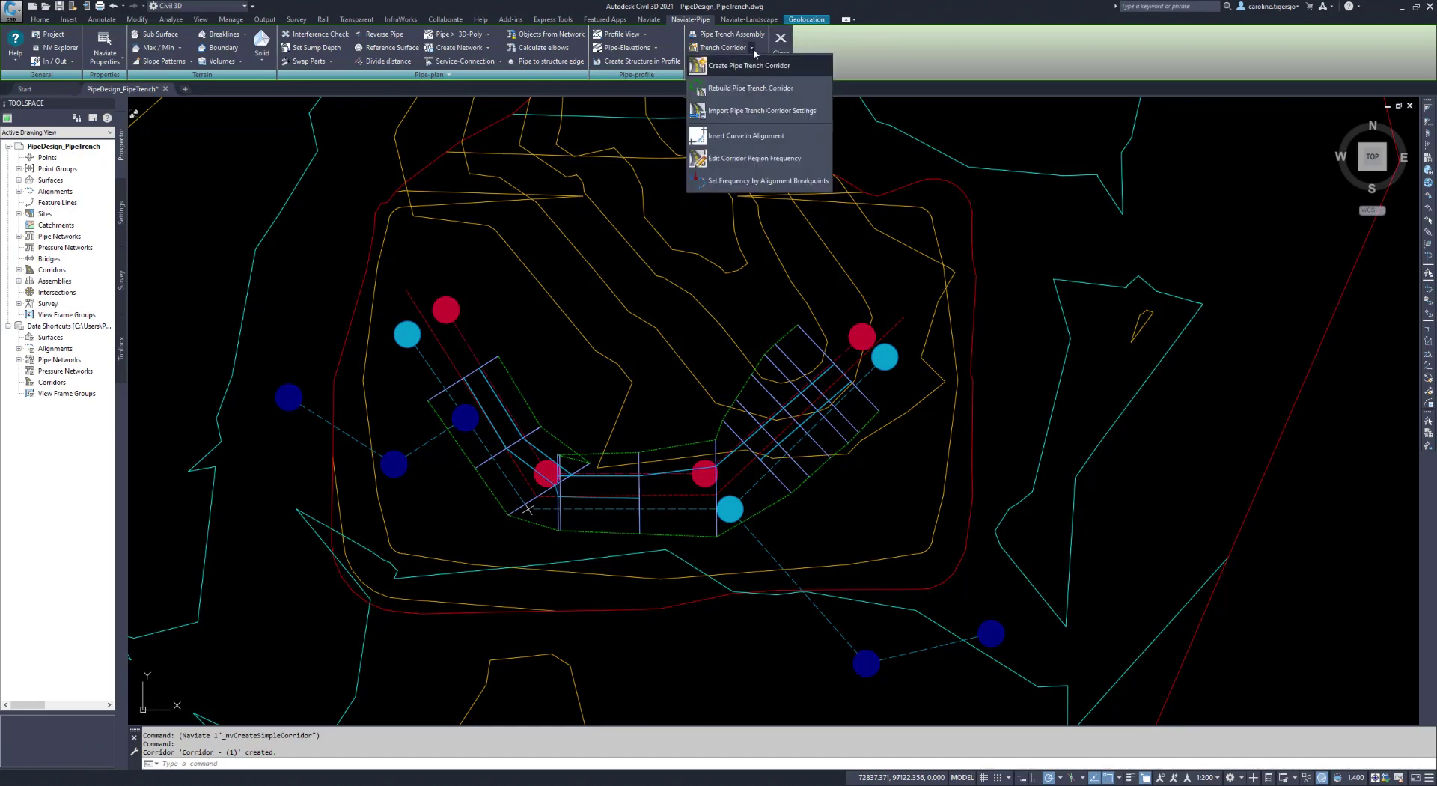
Import Pipe Trench sample corridor settings into the corridor, with frequency by alignment interval
click(752, 111)
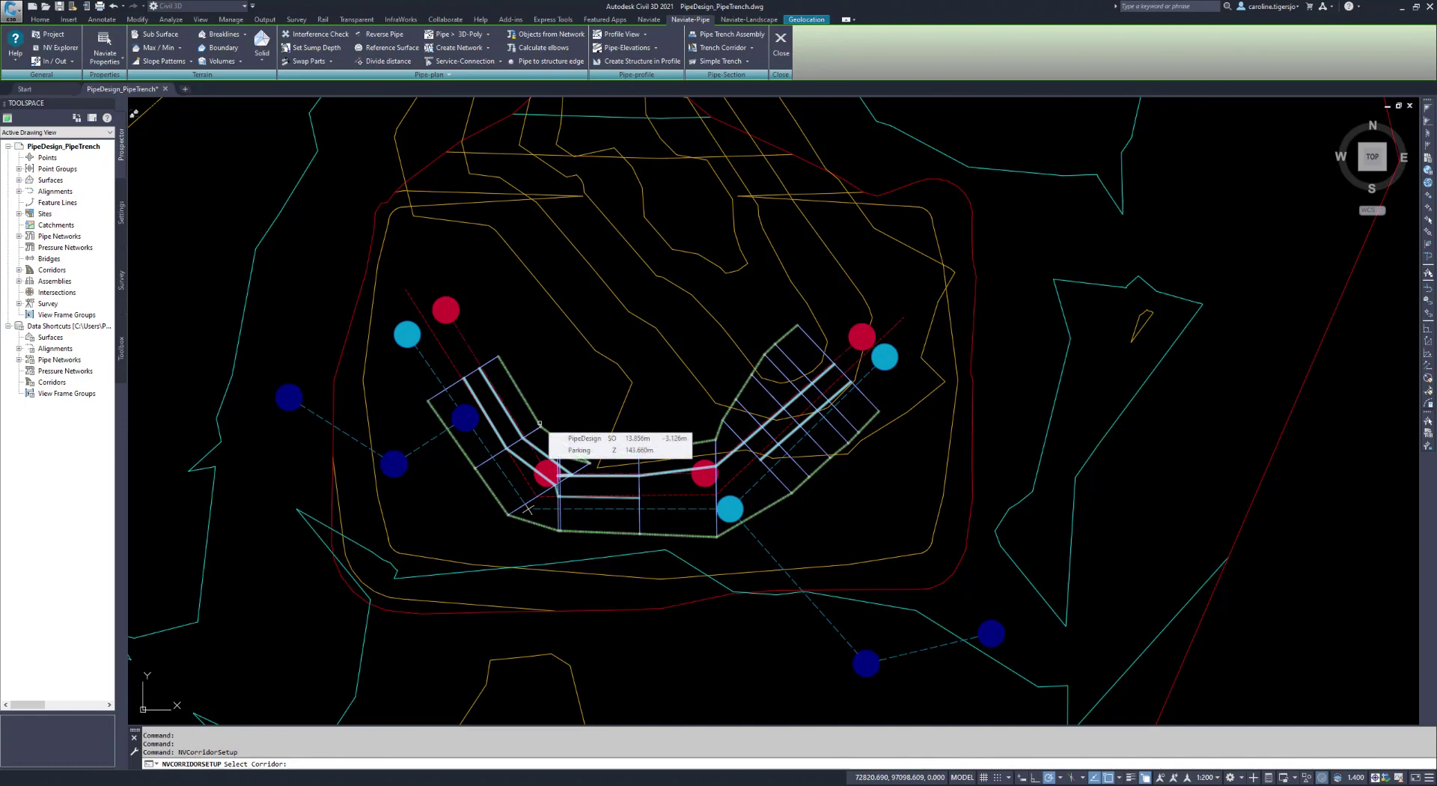
click(539, 423)
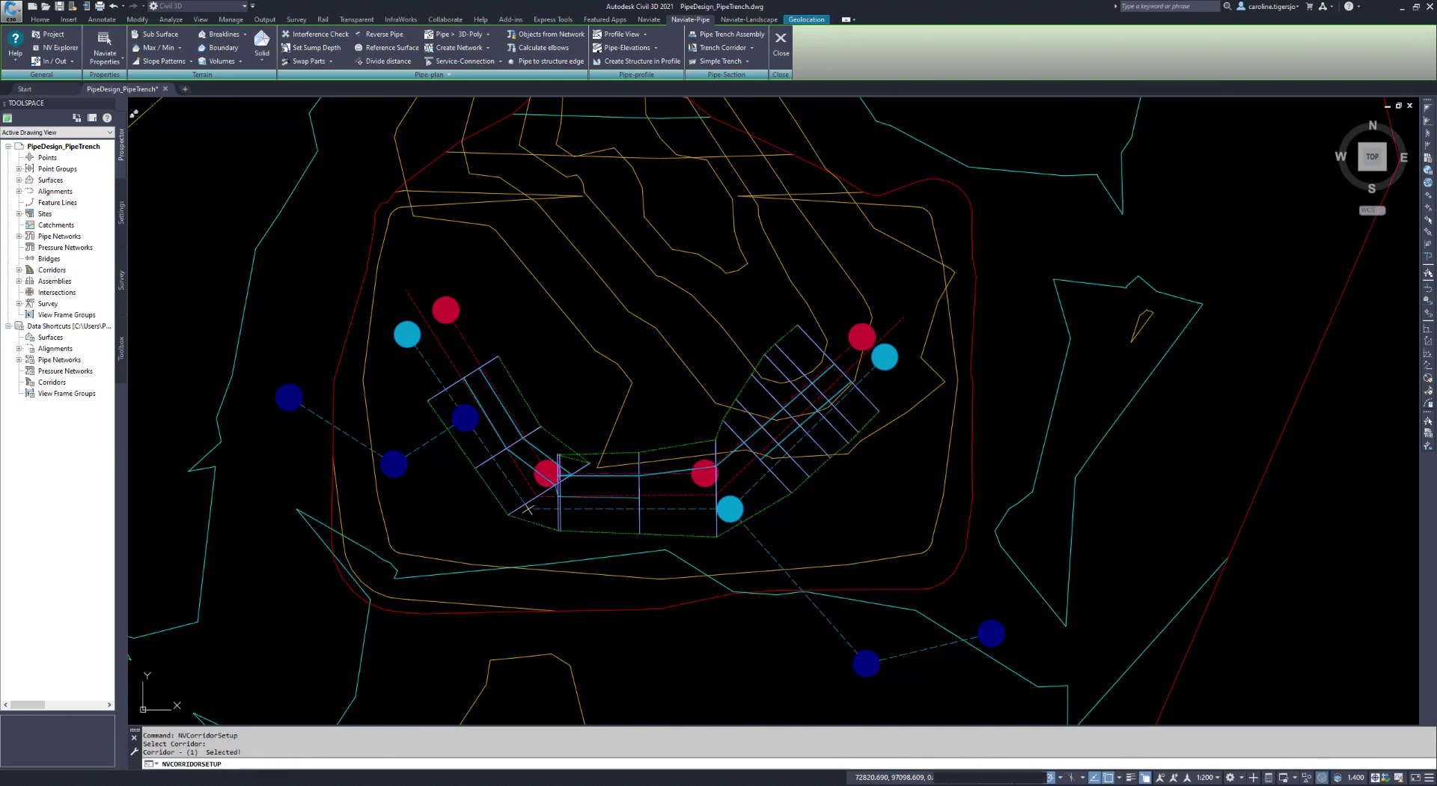
click(469, 163)
click(452, 196)
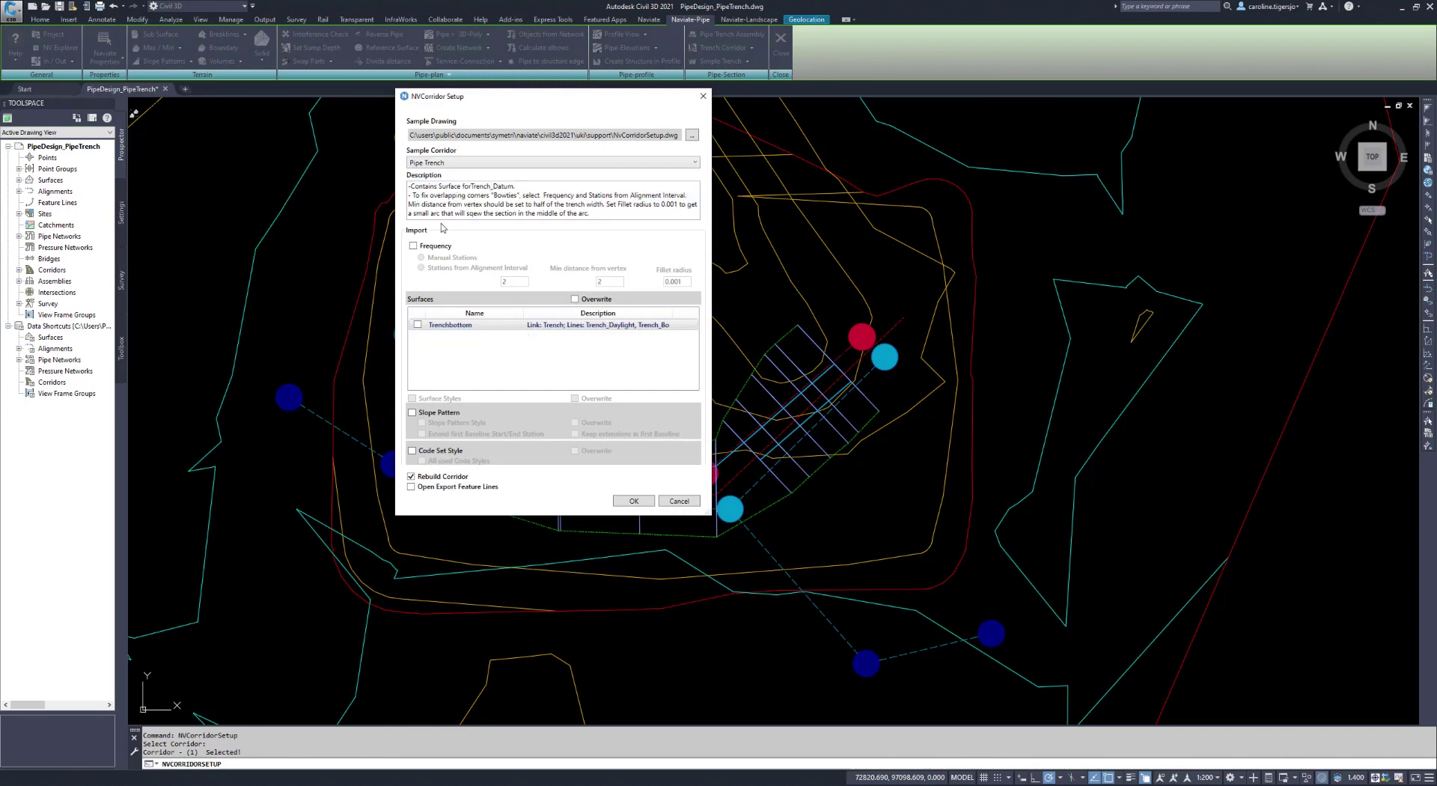
click(413, 246)
click(421, 268)
Set the station interval to 2 and fillet radius to 0.001, then apply and rebuild the corridor
double_click(524, 280)
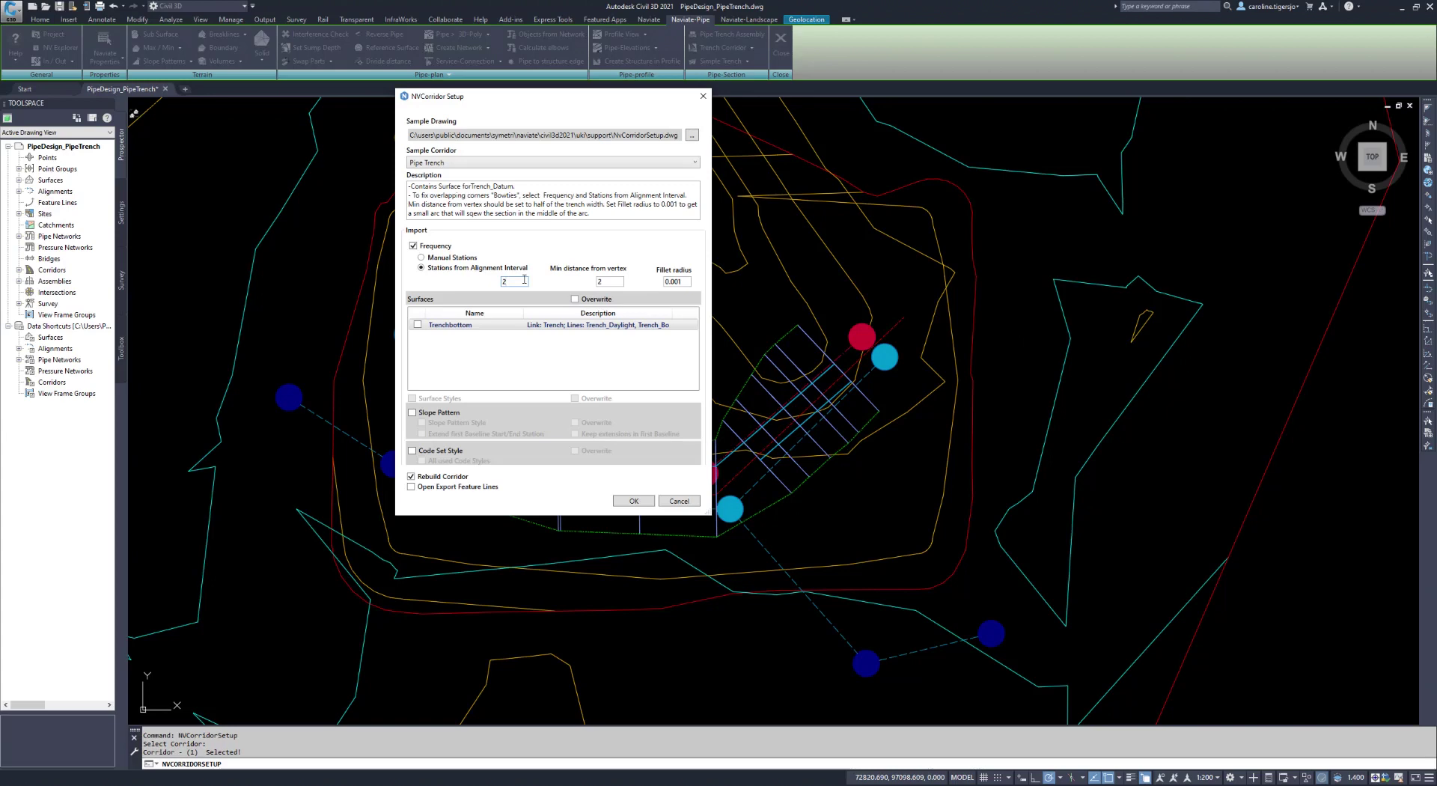
click(618, 280)
click(690, 283)
click(684, 282)
click(631, 501)
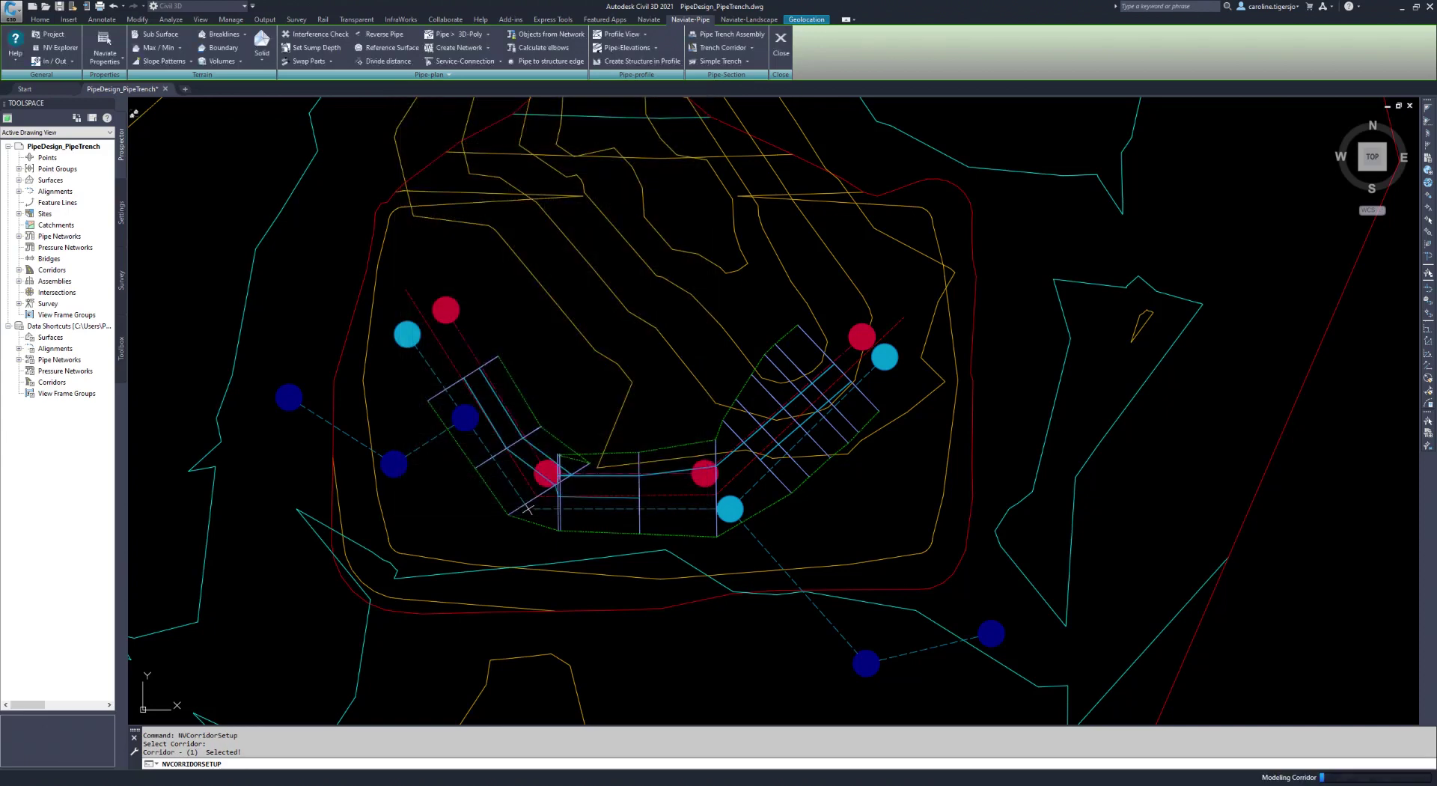